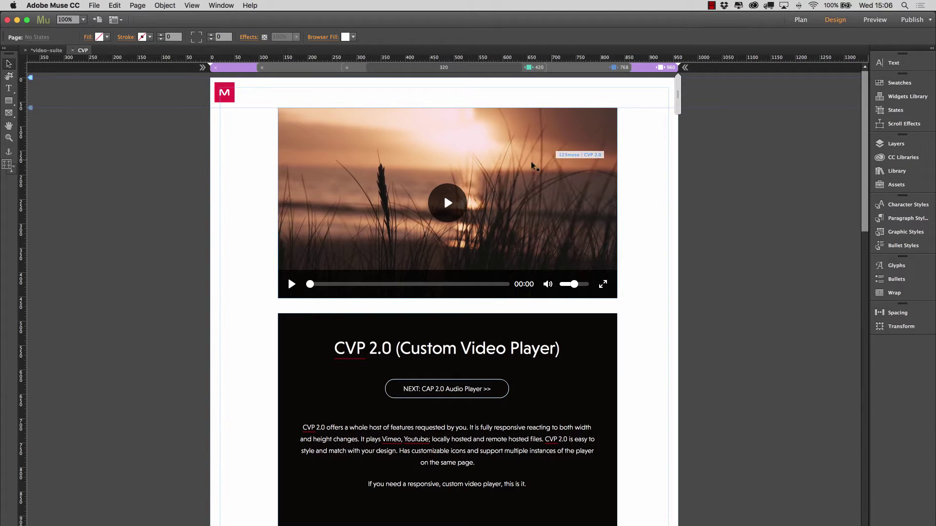
Preview the CVP page in the web browser, dismissing the Preview Problems warning.
key("shift+super+e")
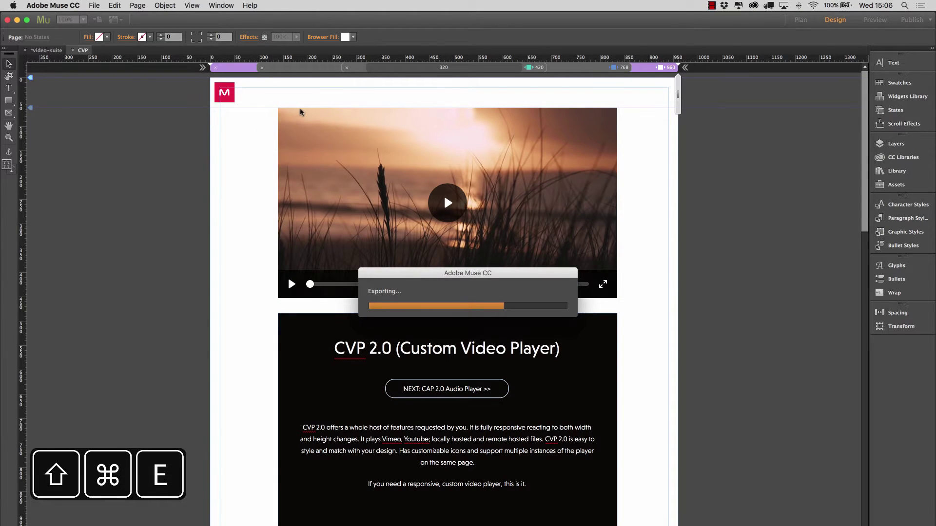
left_click(573, 362)
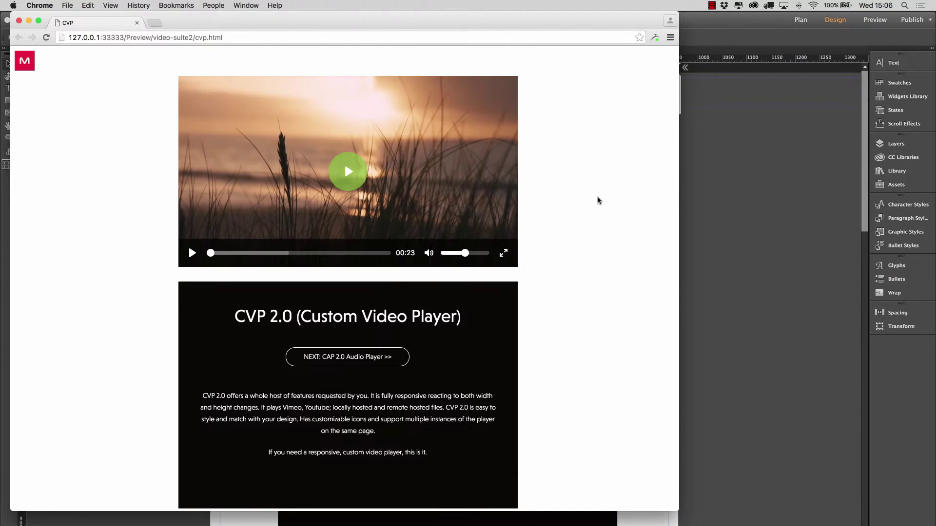
Narrow the Chrome preview to a mobile width, widen it again, and play the video.
left_click_drag(680, 182, 537, 263)
left_click_drag(610, 266, 629, 271)
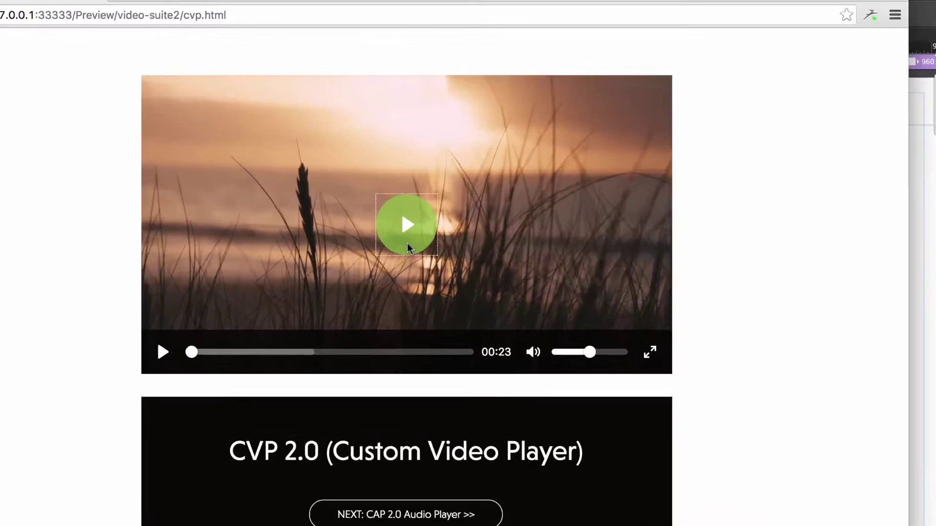
left_click(408, 225)
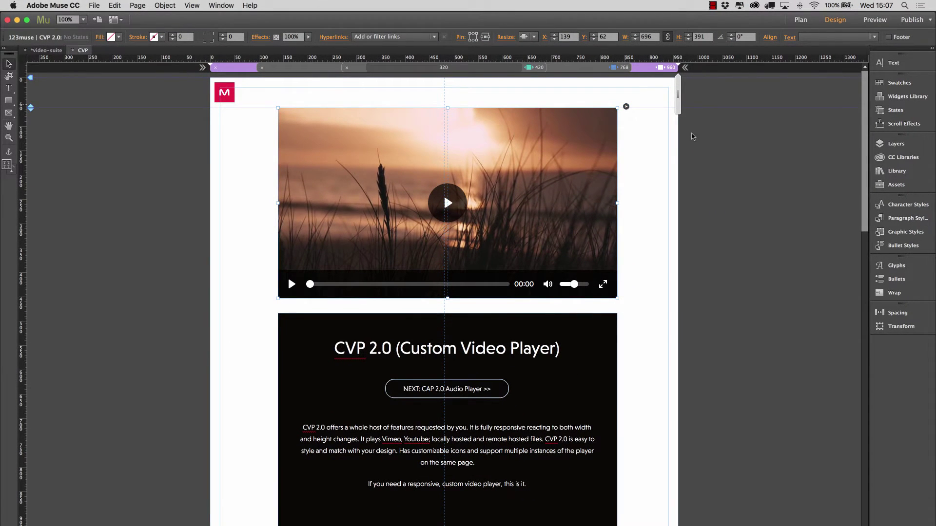
Open the video widget's CVP 2.0 Options and show the 'Where's the video hosted?' choices.
left_click(626, 106)
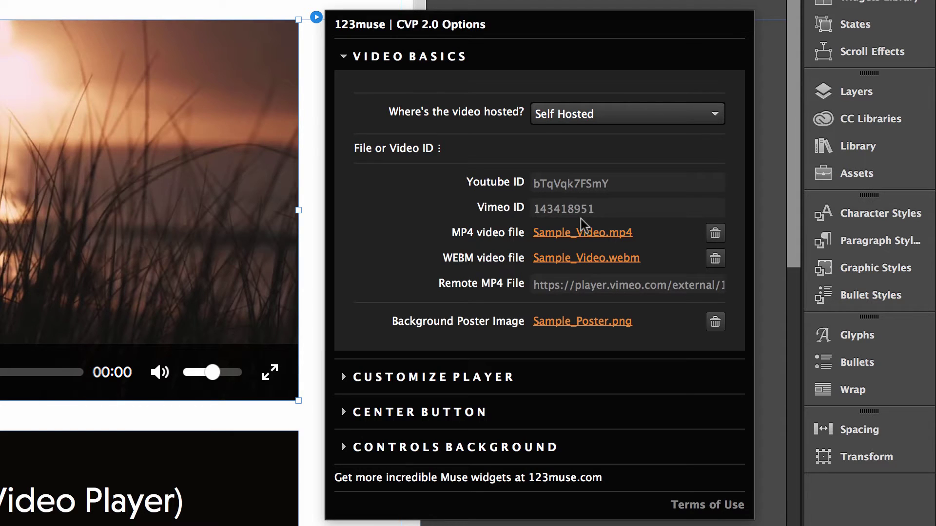
left_click(626, 115)
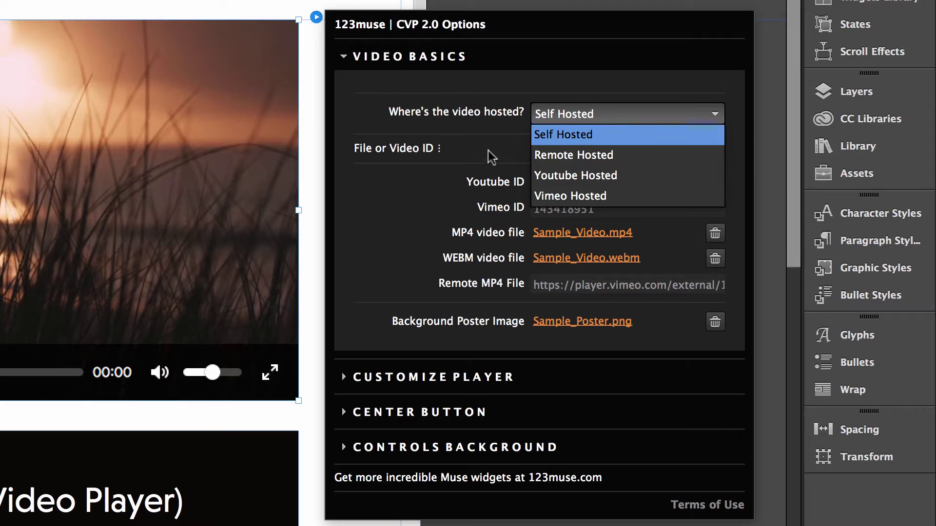
Switch the video to Youtube Hosted and select its YouTube ID value.
left_click(578, 175)
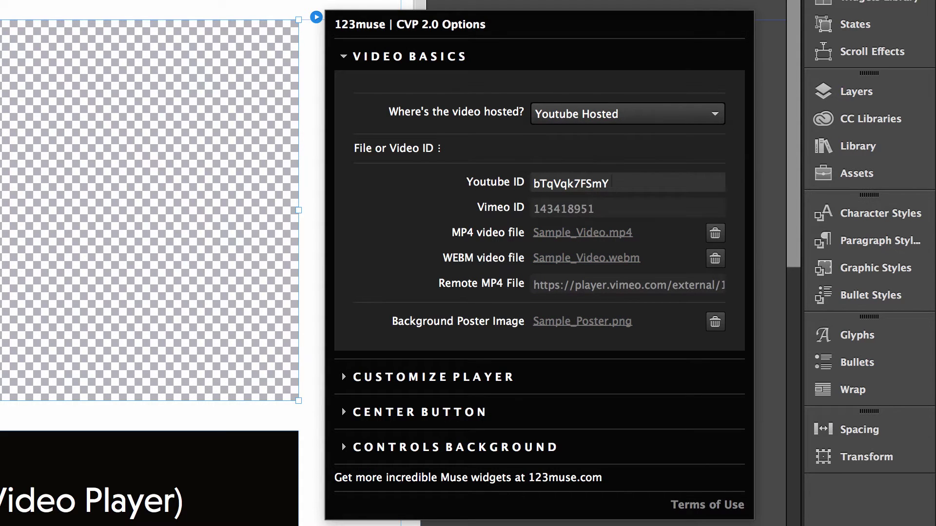
left_click_drag(619, 182, 561, 183)
left_click(610, 184)
double_click(610, 184)
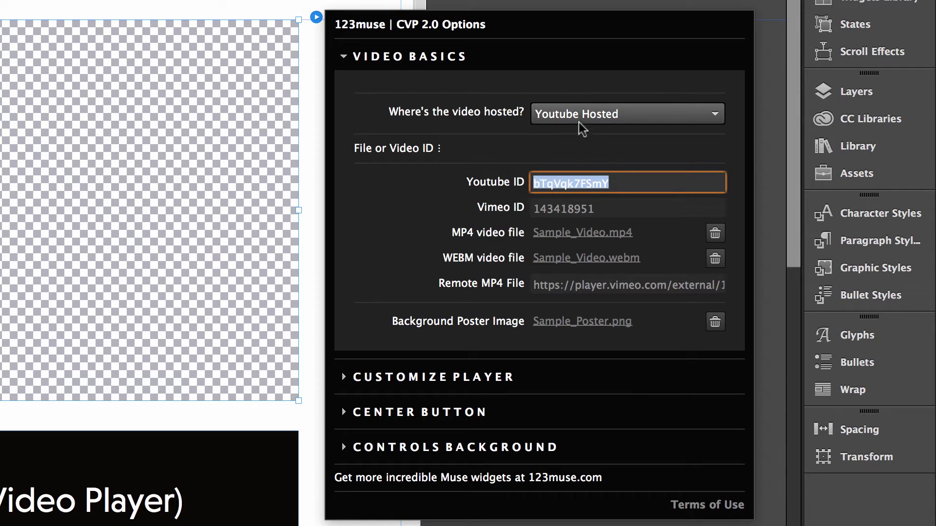
Try Vimeo Hosted and Remote Hosted, then set the hosting back to Self Hosted.
left_click(592, 108)
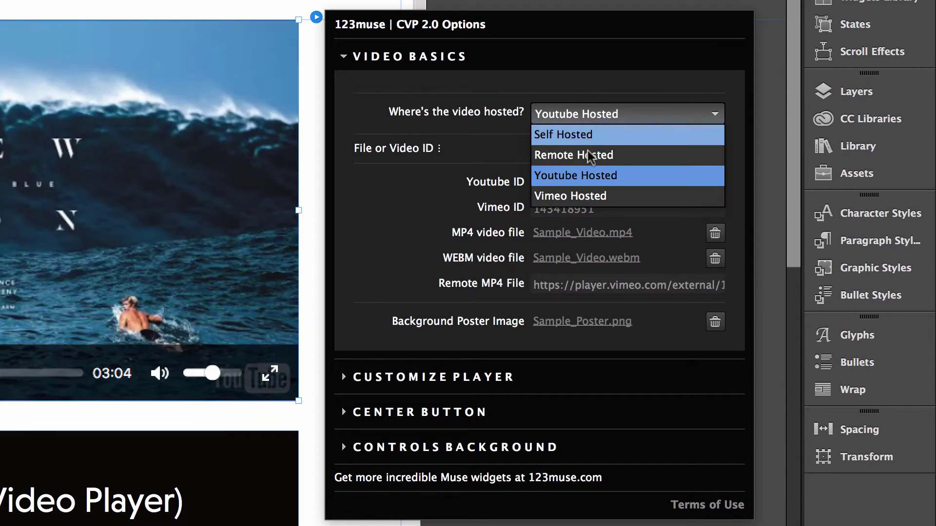
left_click(553, 195)
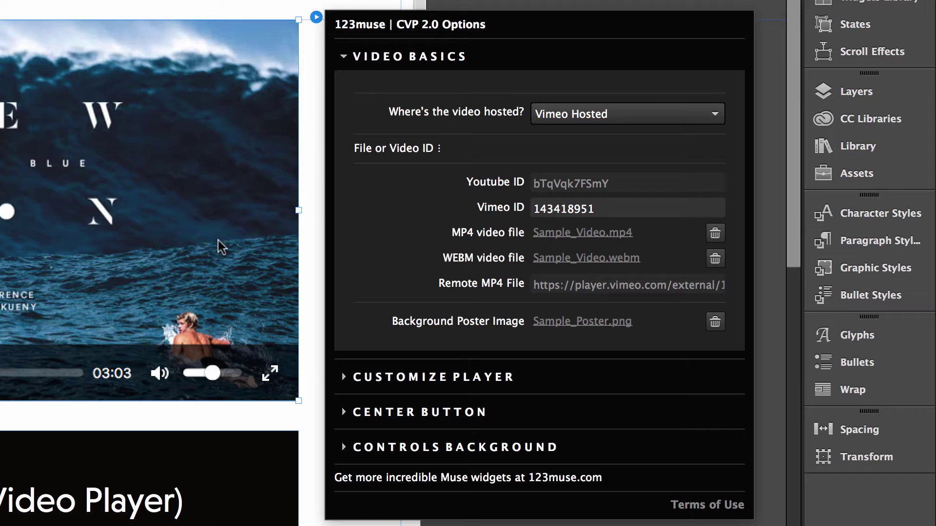
left_click(661, 117)
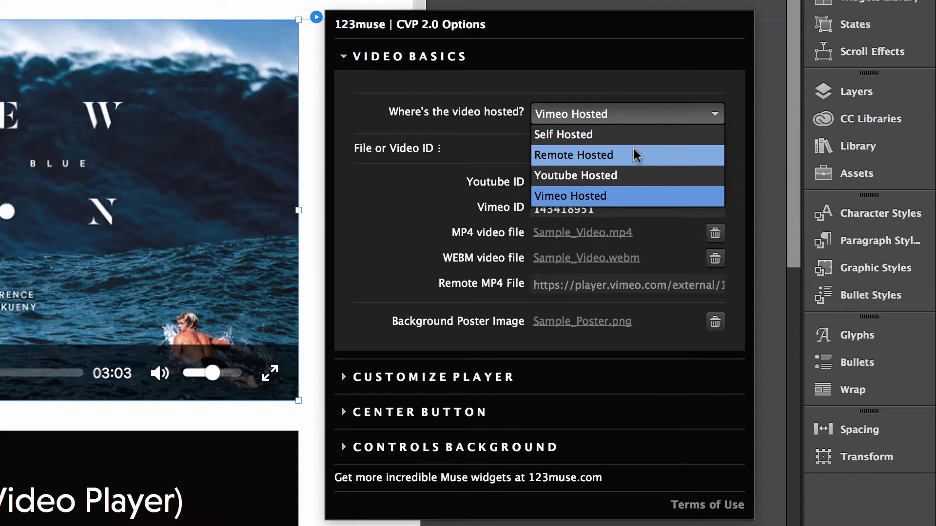
left_click(634, 154)
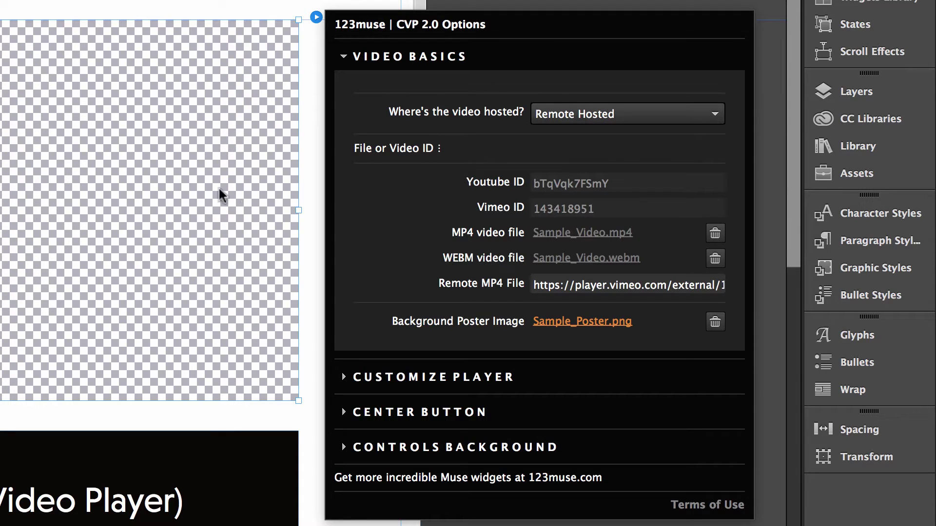
left_click(646, 121)
left_click(595, 135)
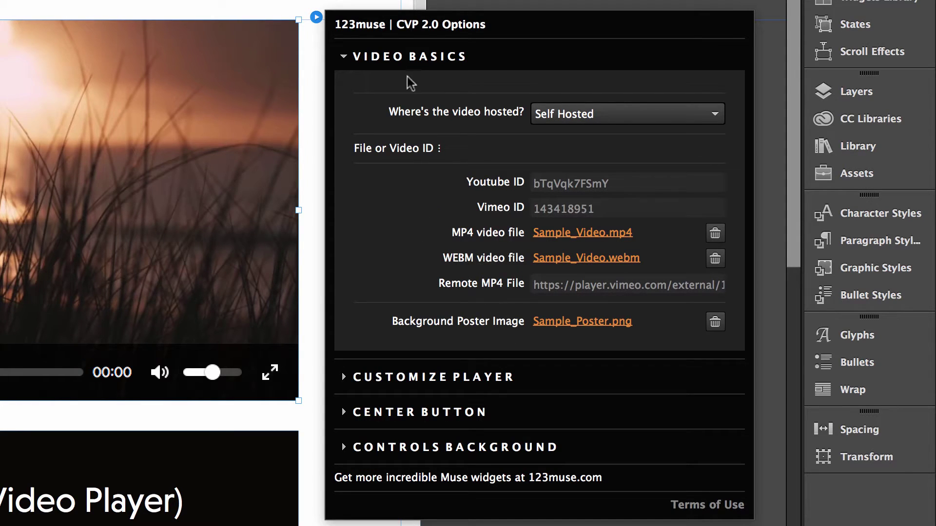
Expand Customize Player and try a Player Controls Padding of 30.
left_click(401, 58)
left_click(393, 94)
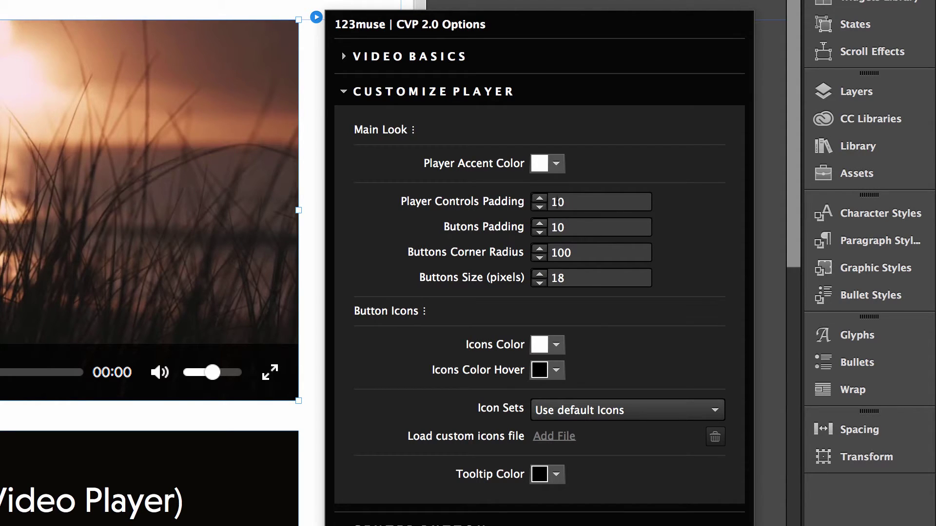
double_click(564, 203)
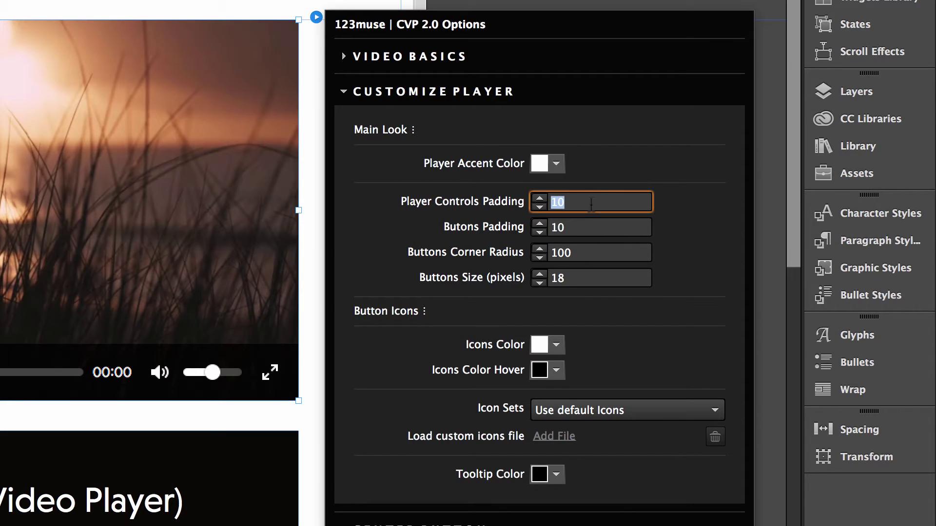
type("30")
key("Return")
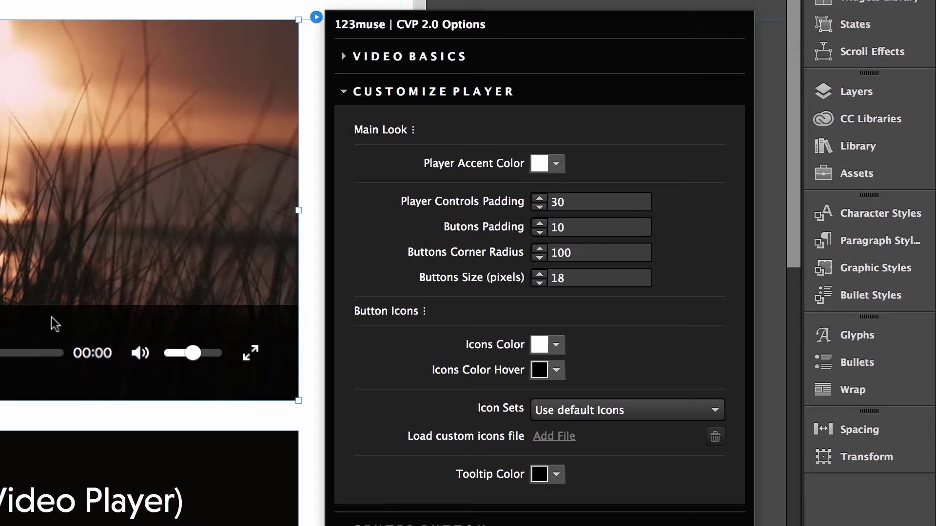
Restore Player Controls Padding to 10 and set Buttons Padding to 20.
left_click(592, 202)
type("10")
key("Return")
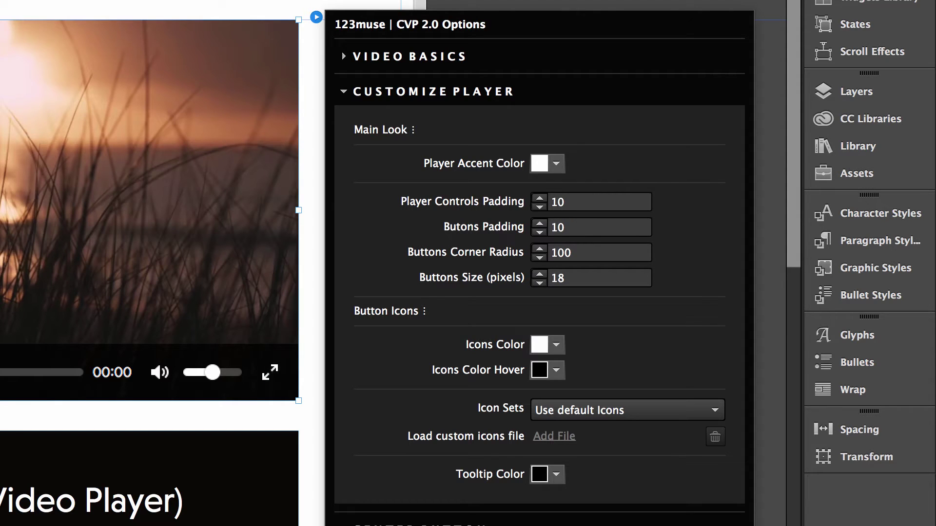
left_click(610, 228)
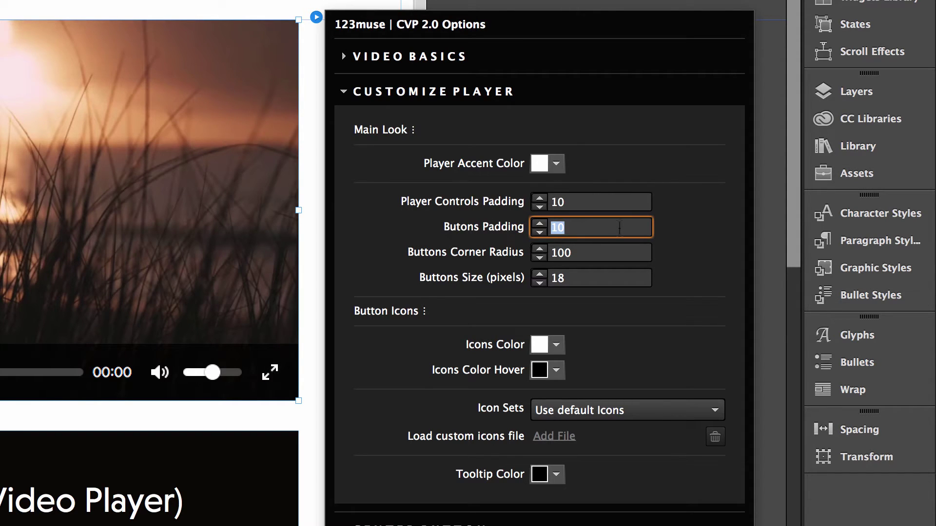
type("20")
key("Return")
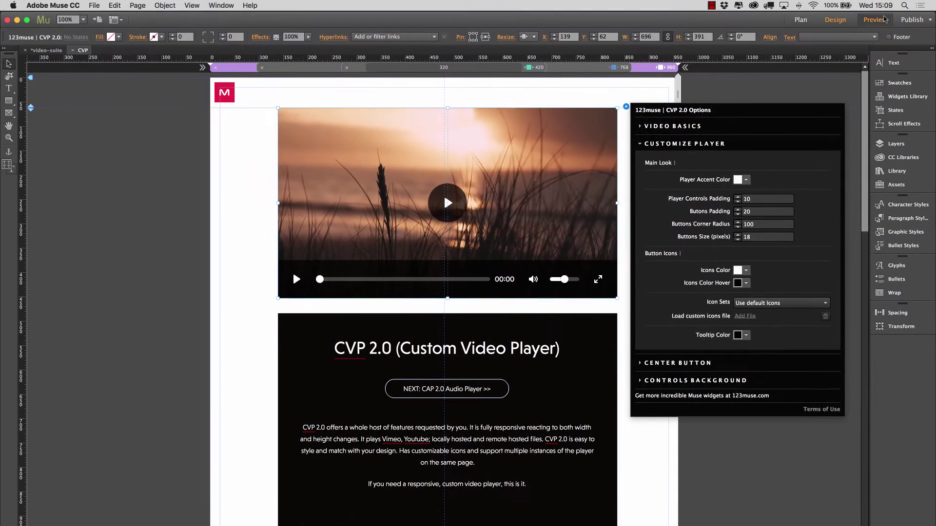
Preview the CVP page inside Muse, dismiss the Preview Problem warning, and return to Design view.
left_click(292, 271)
key("super+k")
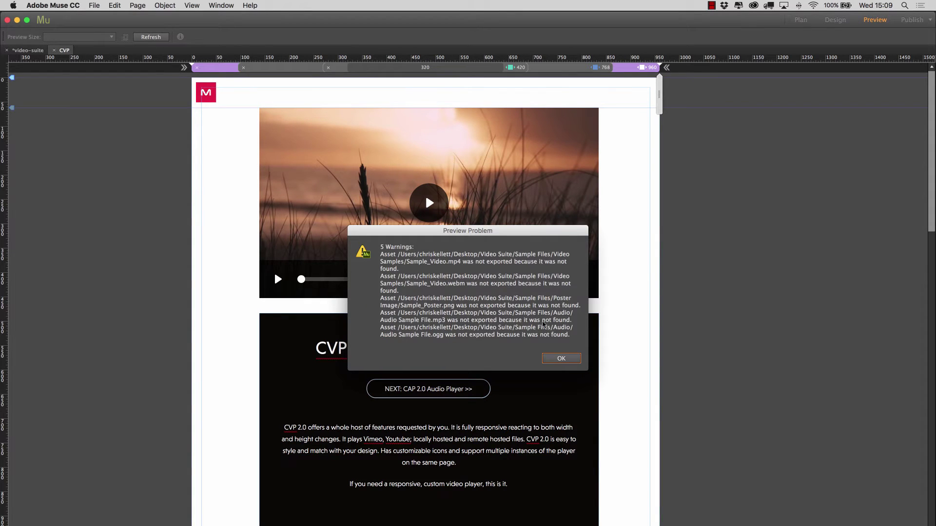
left_click(560, 359)
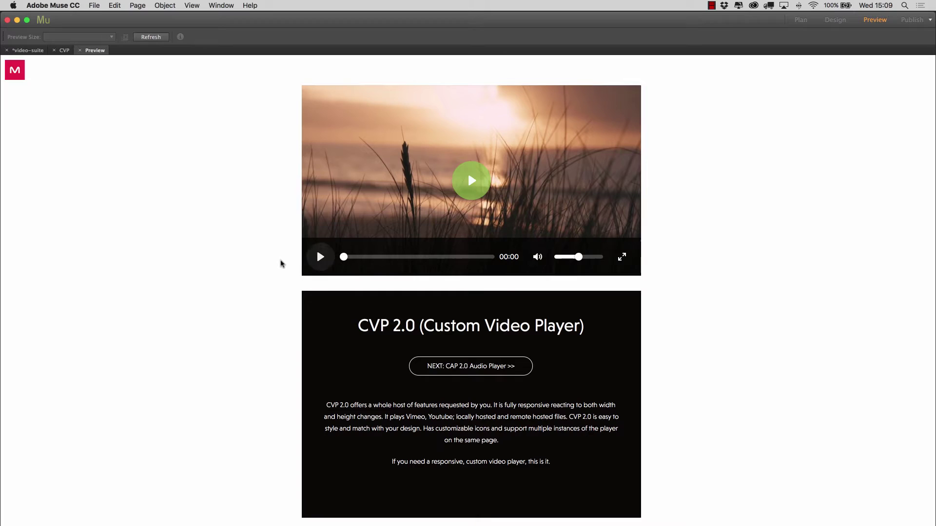
left_click(80, 50)
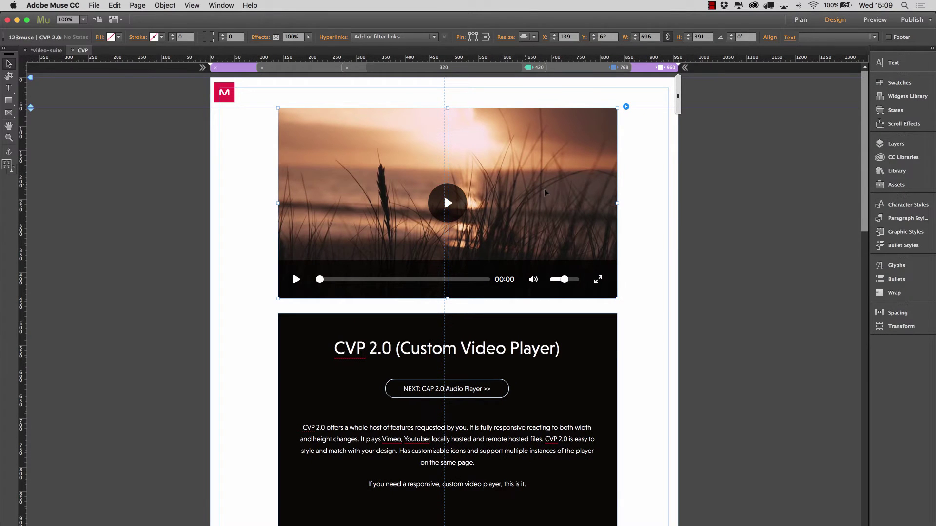
Reopen Customize Player and confirm Buttons Size 30 and Buttons Padding 10.
left_click(626, 106)
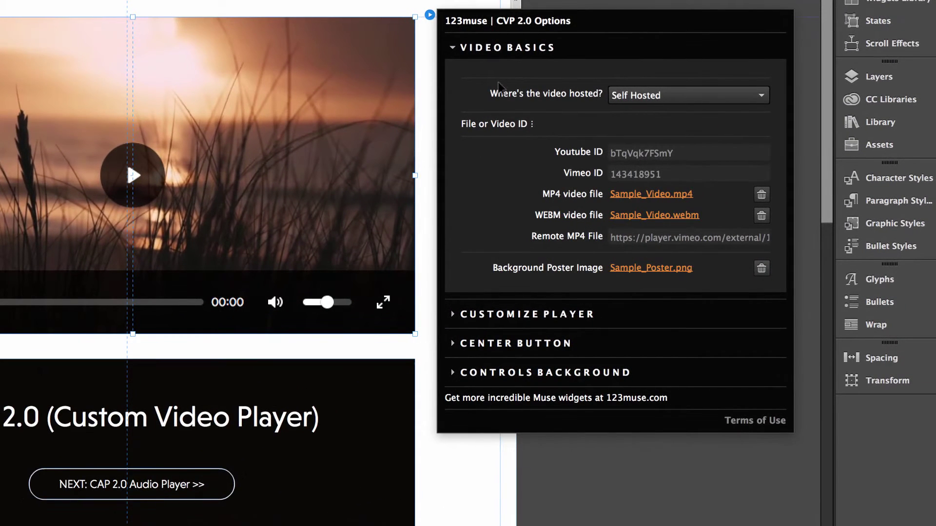
left_click(503, 48)
left_click(508, 76)
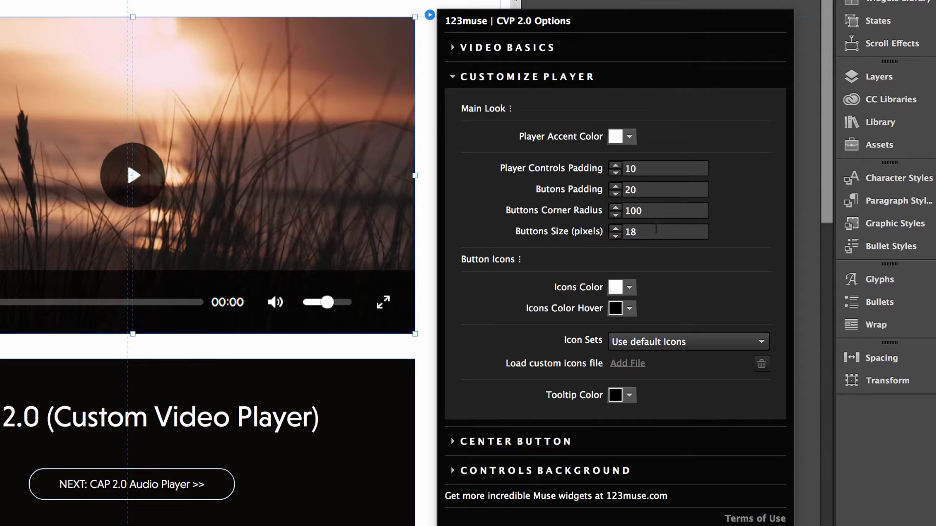
left_click(637, 230)
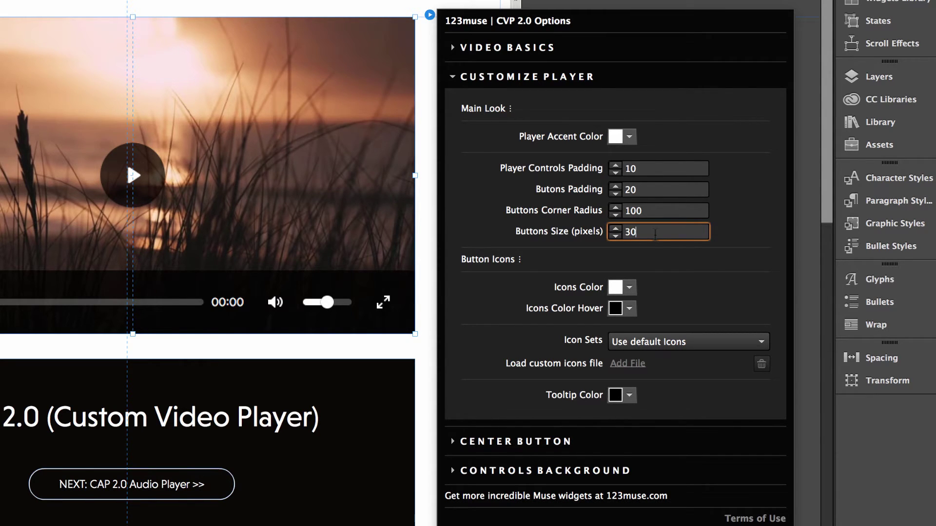
key("Return")
left_click(658, 190)
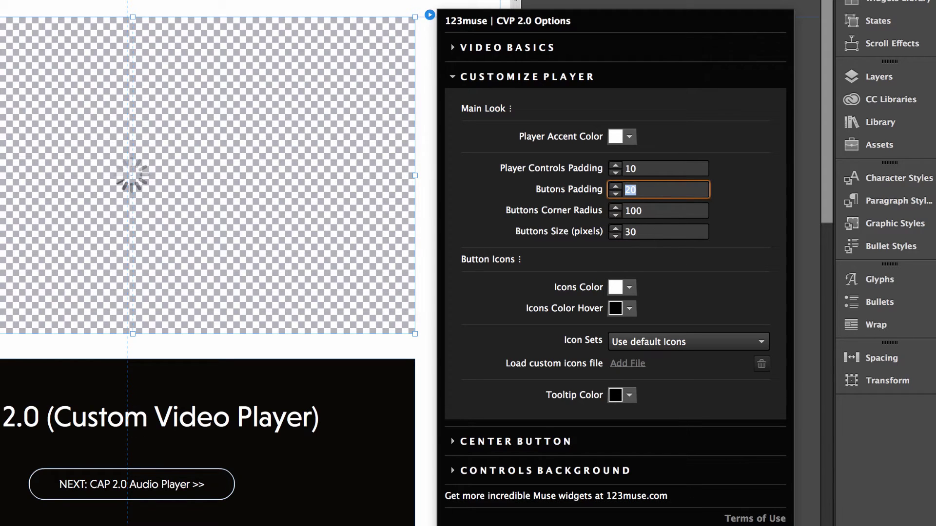
key("Return")
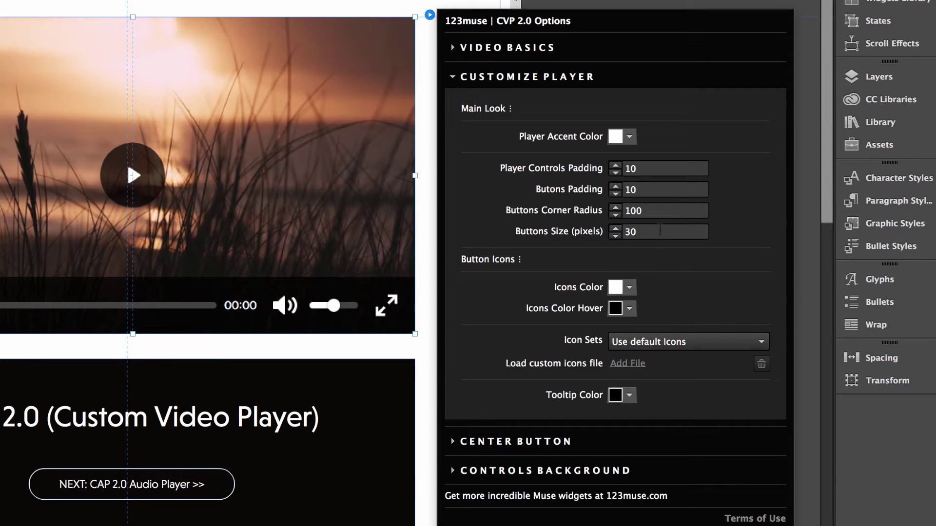
Set Buttons Size to 18 pixels, then close and reopen the widget options.
left_click(616, 234)
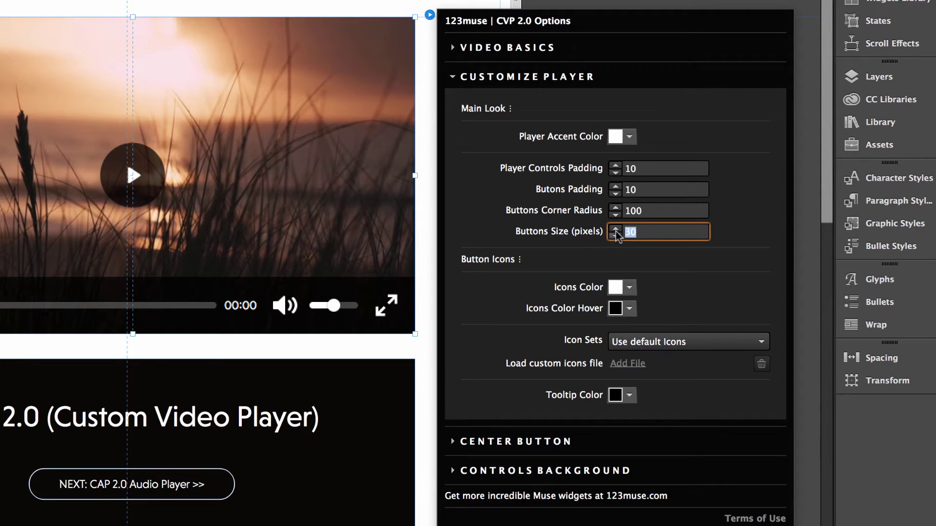
key("Return")
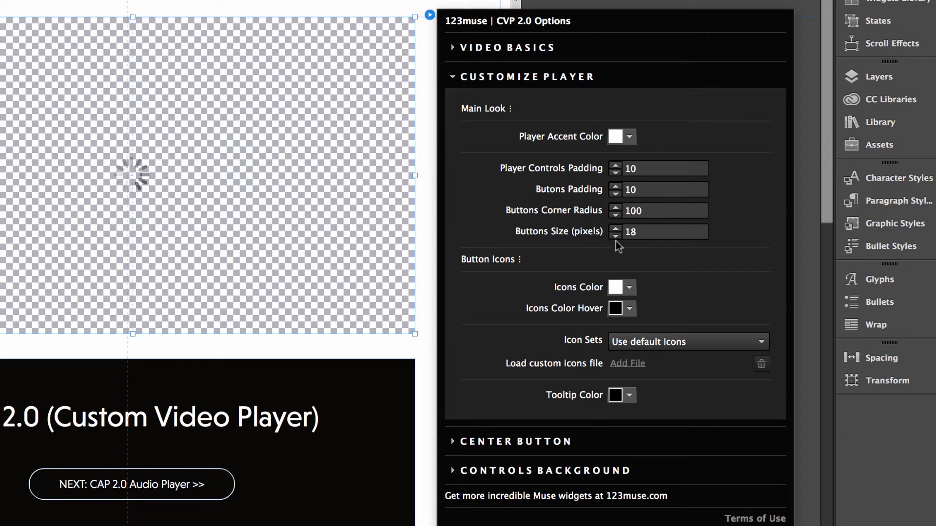
left_click(67, 255)
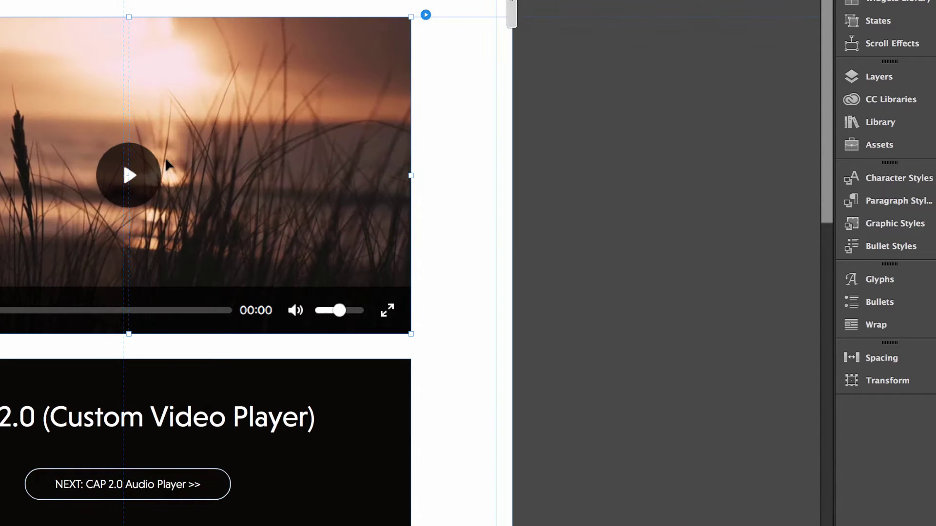
left_click(426, 15)
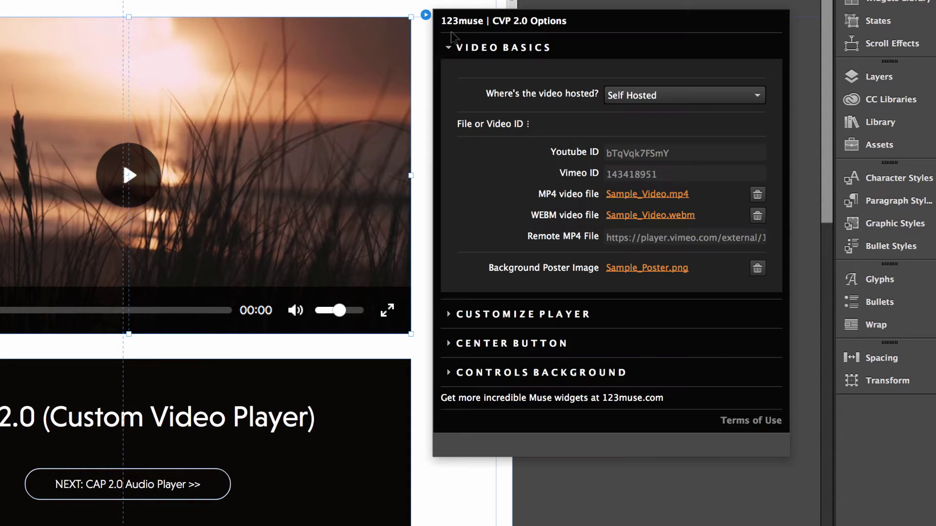
left_click(502, 47)
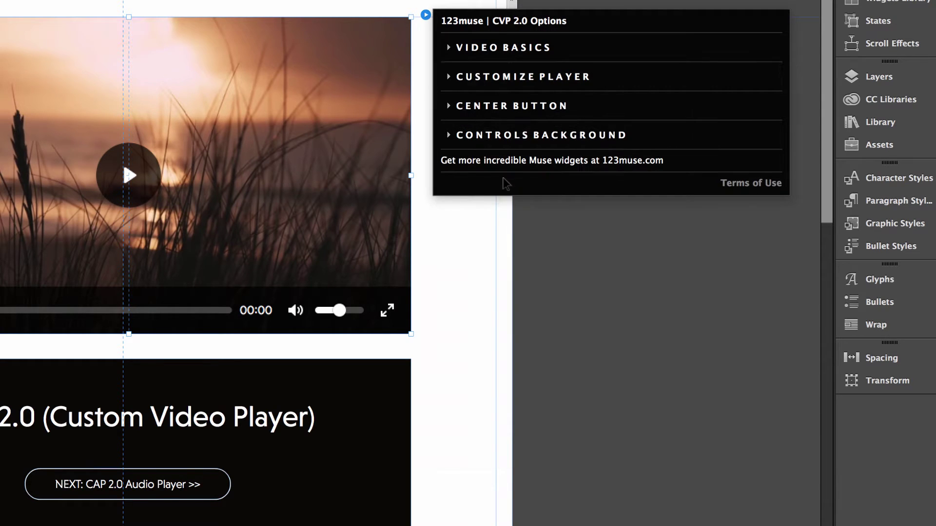
Set Icons Color to the blue 29ABE2 swatch, then change it back to White.
left_click(505, 78)
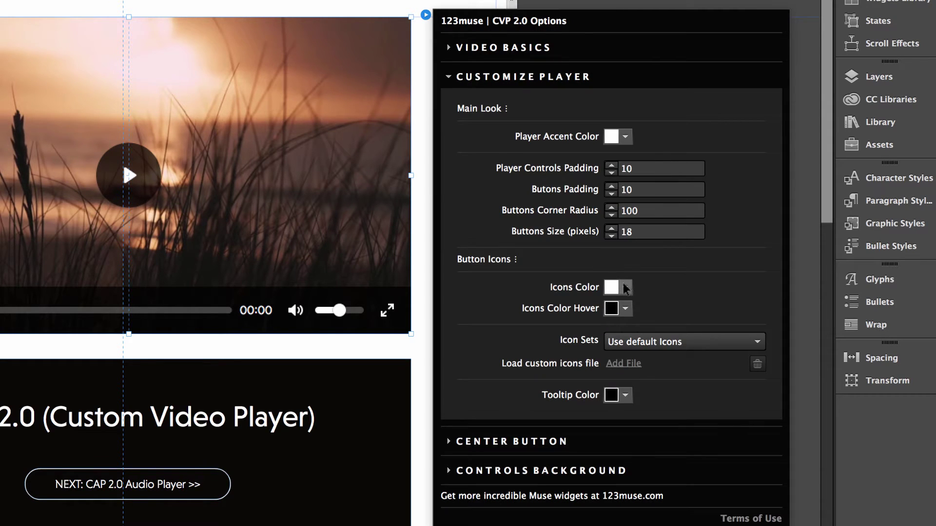
left_click(625, 287)
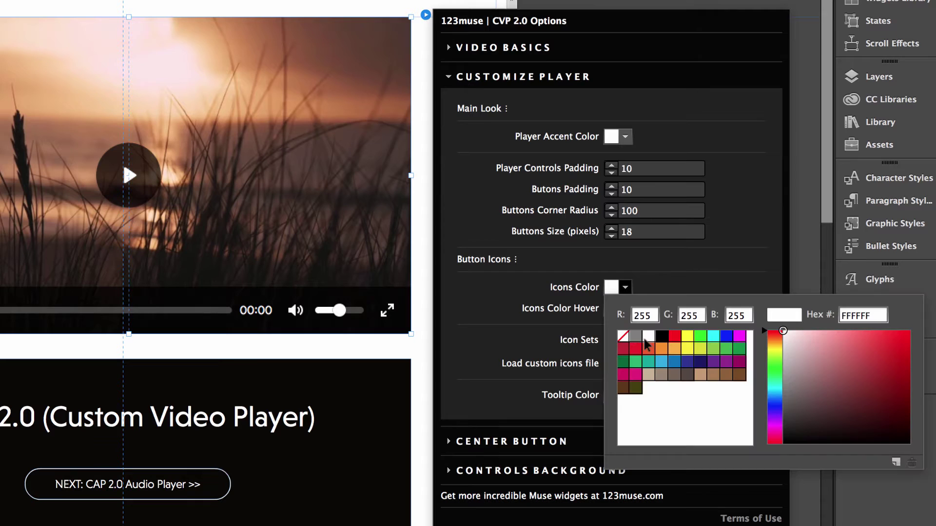
left_click(658, 364)
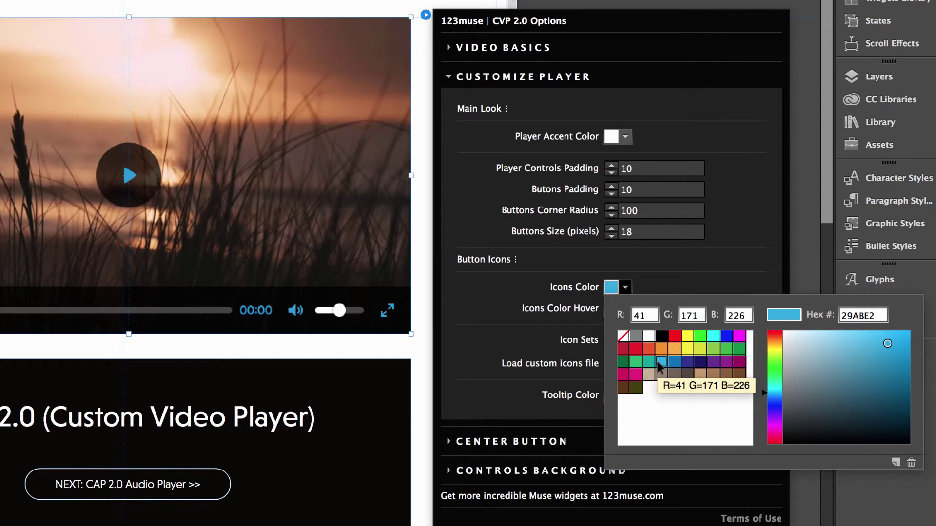
left_click(511, 305)
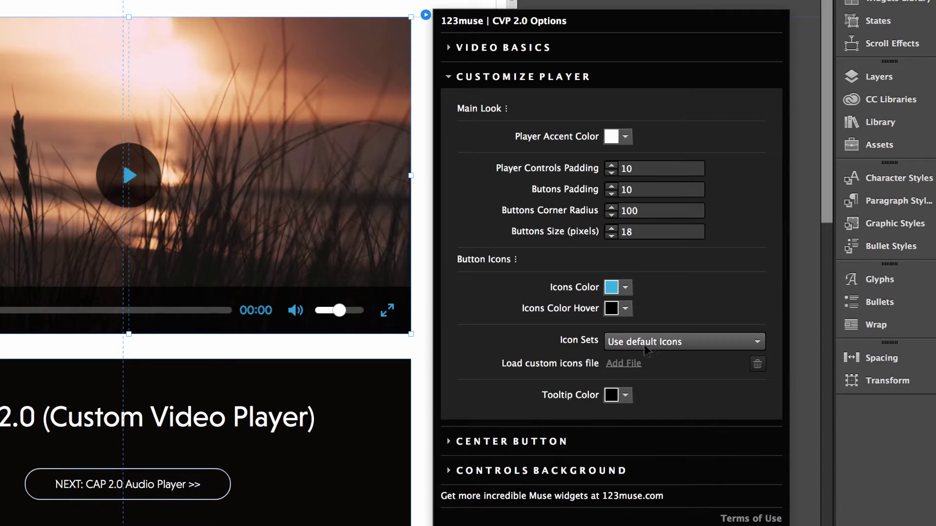
left_click(625, 288)
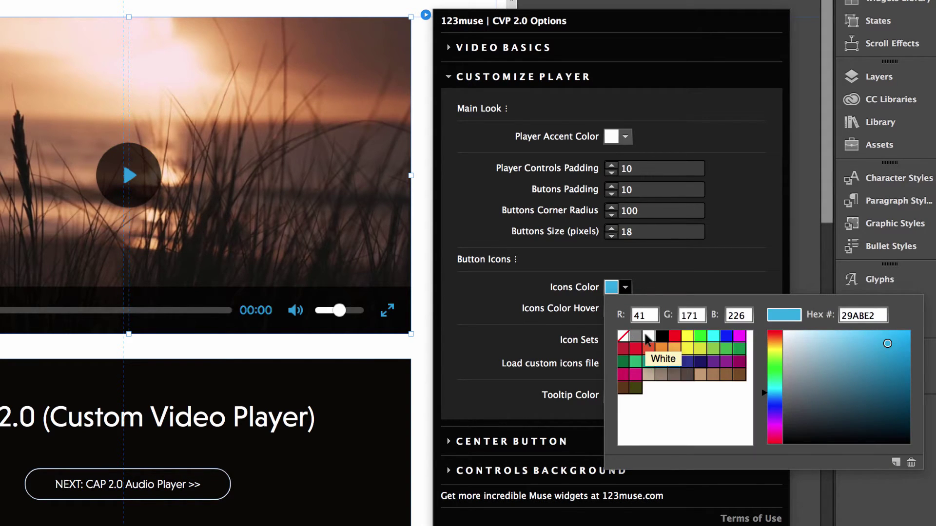
left_click(647, 340)
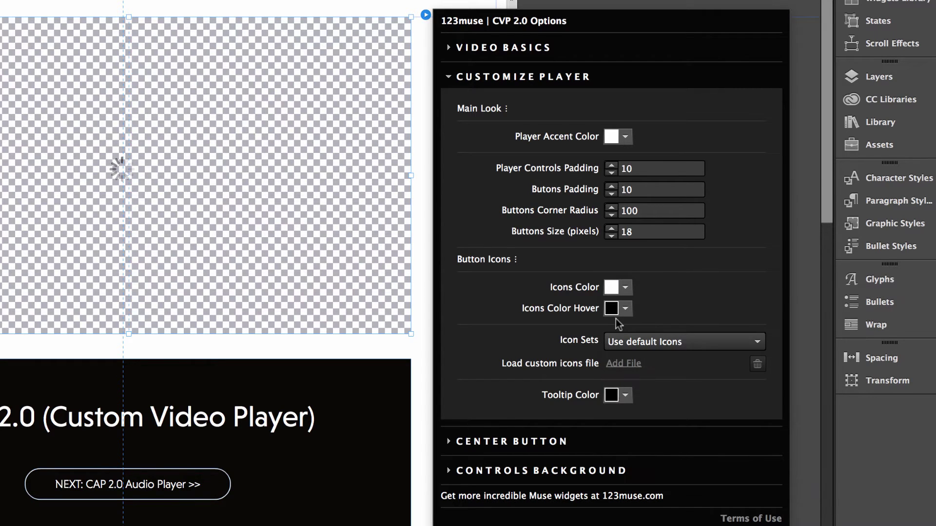
Set Icon Sets to Use Custom Icons and load icons.svg from the CVP 2.0 Icons folder.
left_click(650, 343)
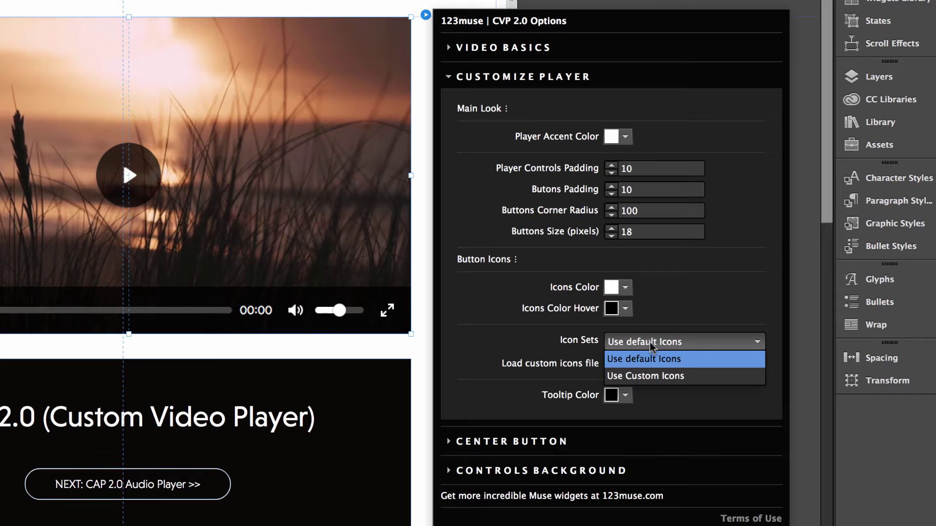
left_click(654, 376)
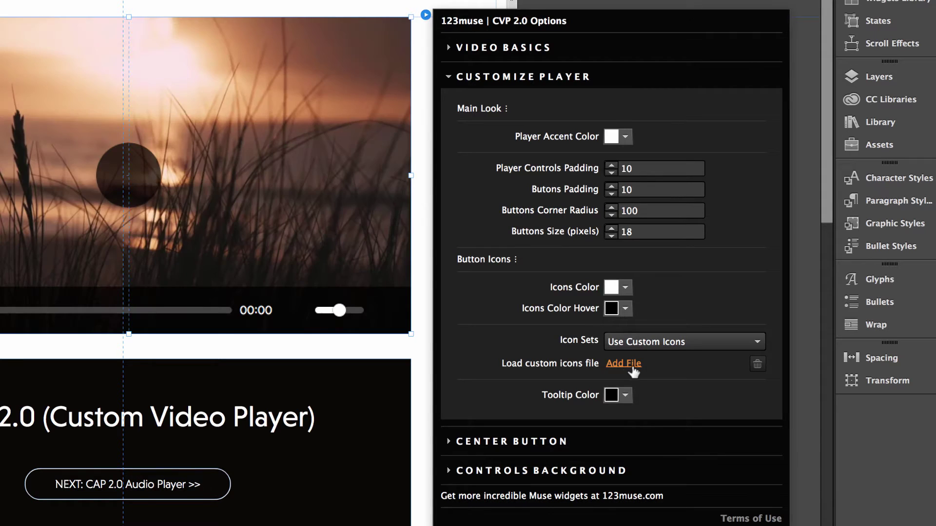
left_click(632, 365)
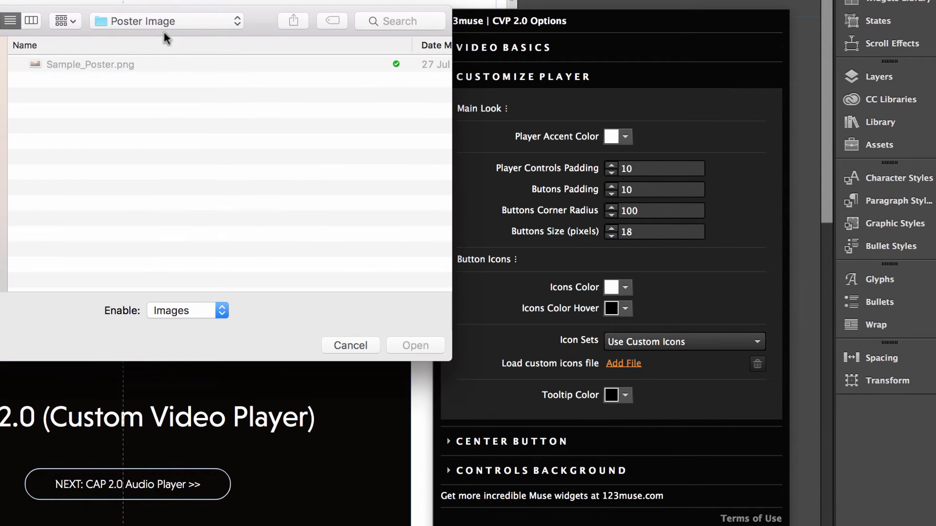
left_click(164, 31)
left_click(136, 38)
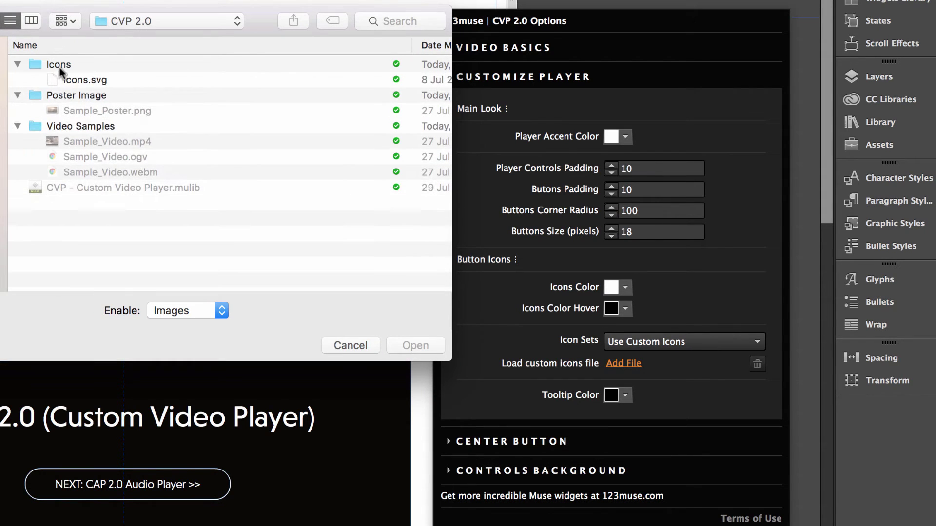
left_click(81, 81)
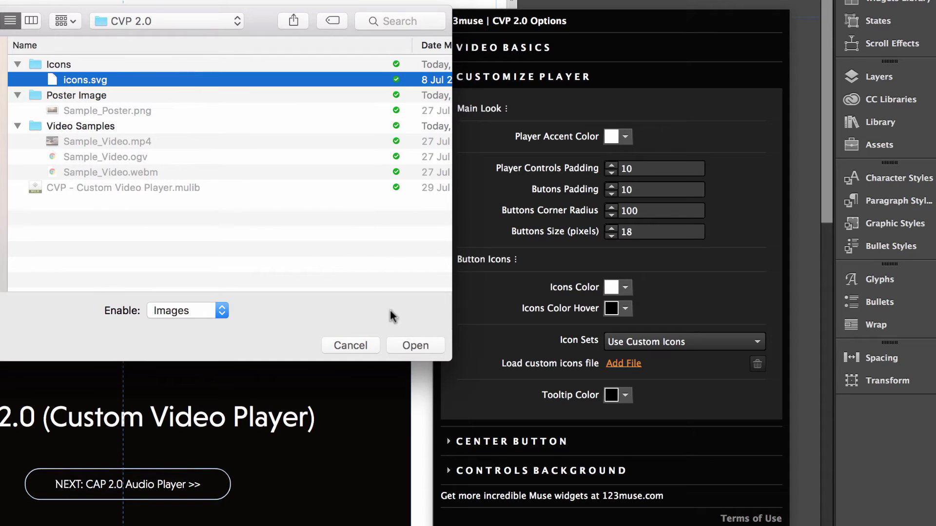
left_click(416, 346)
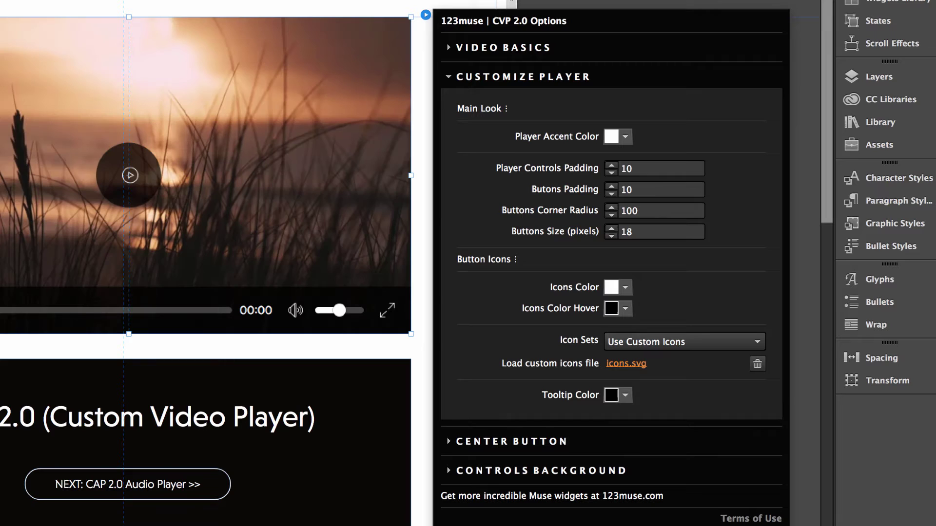
Change Buttons Size from 18 to 28 pixels.
left_click(639, 234)
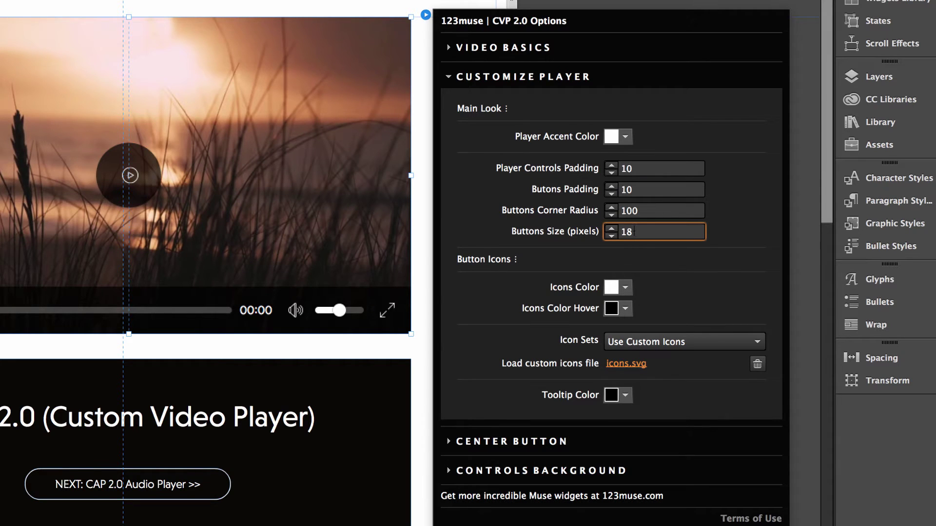
left_click_drag(629, 234, 610, 233)
type("2")
key("Return")
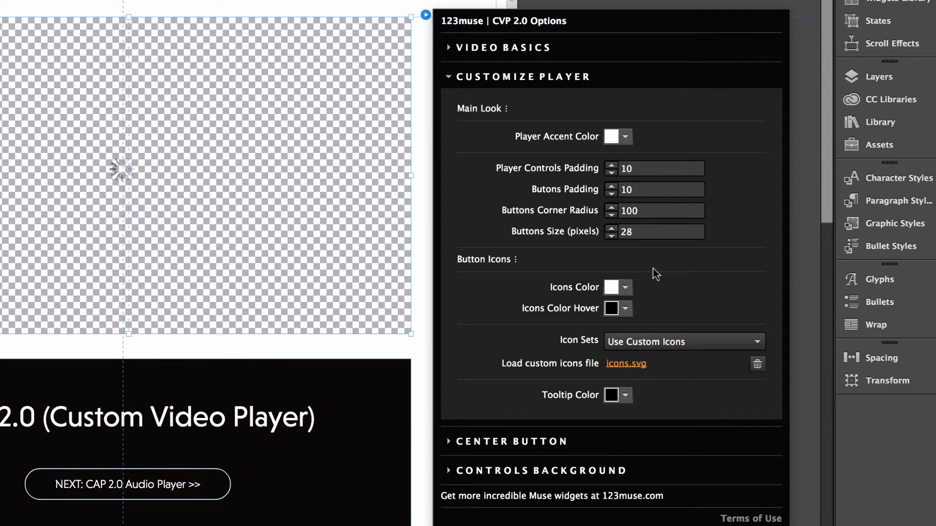
Try blue 29ABE2 for Icons Color, then set the icons back to White.
left_click(625, 293)
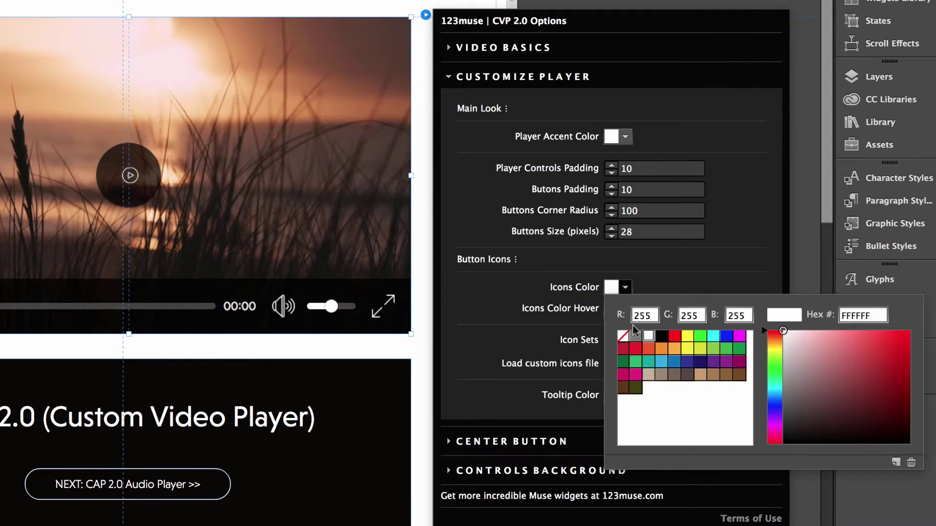
left_click(661, 362)
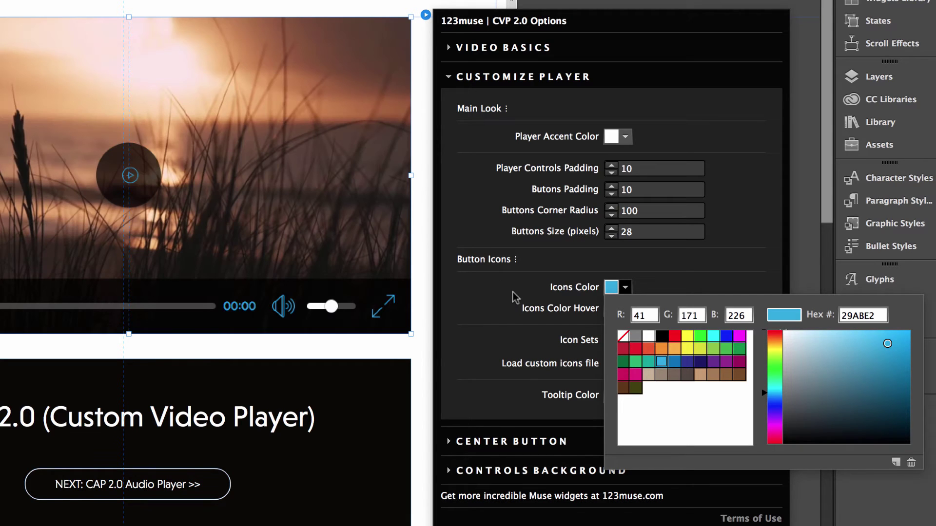
left_click(512, 291)
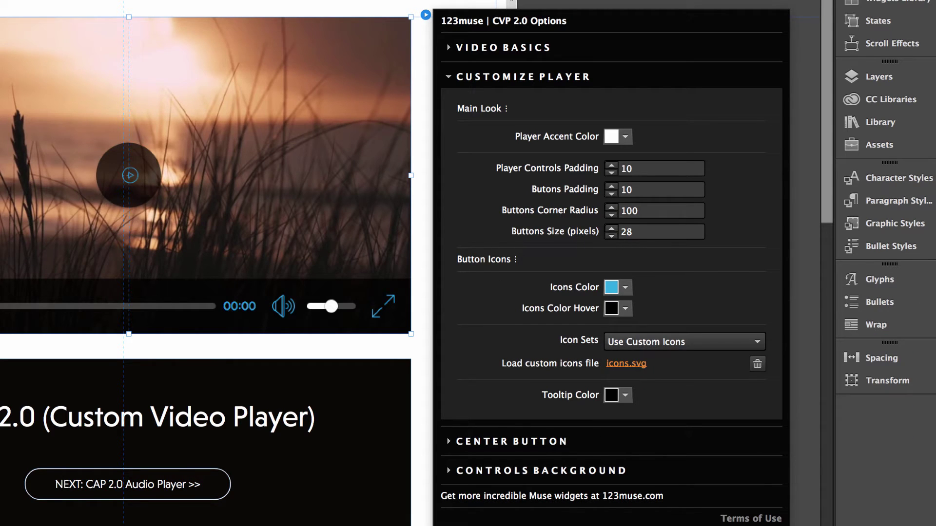
left_click(625, 288)
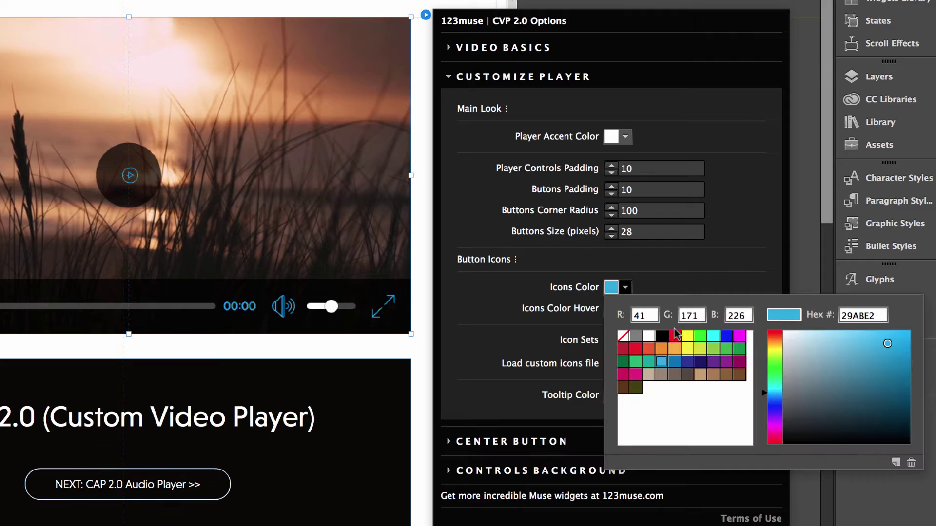
left_click(648, 337)
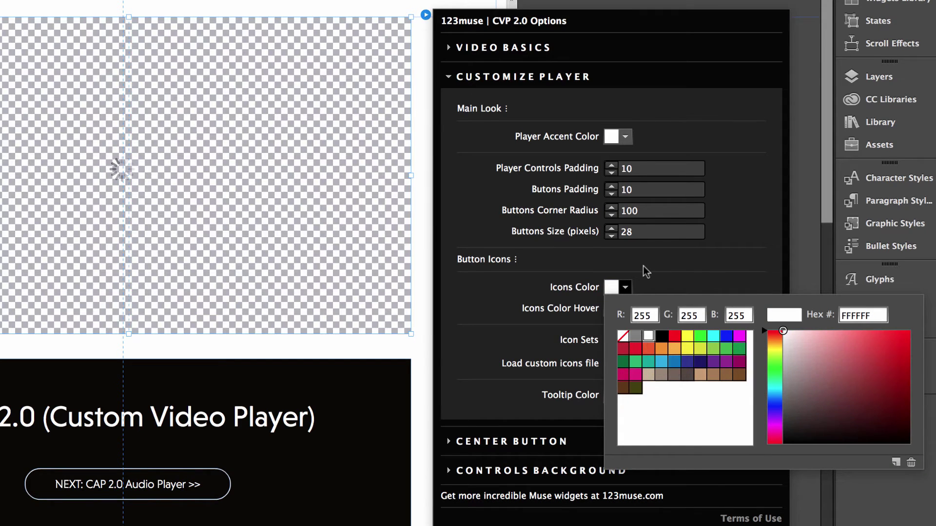
left_click(645, 266)
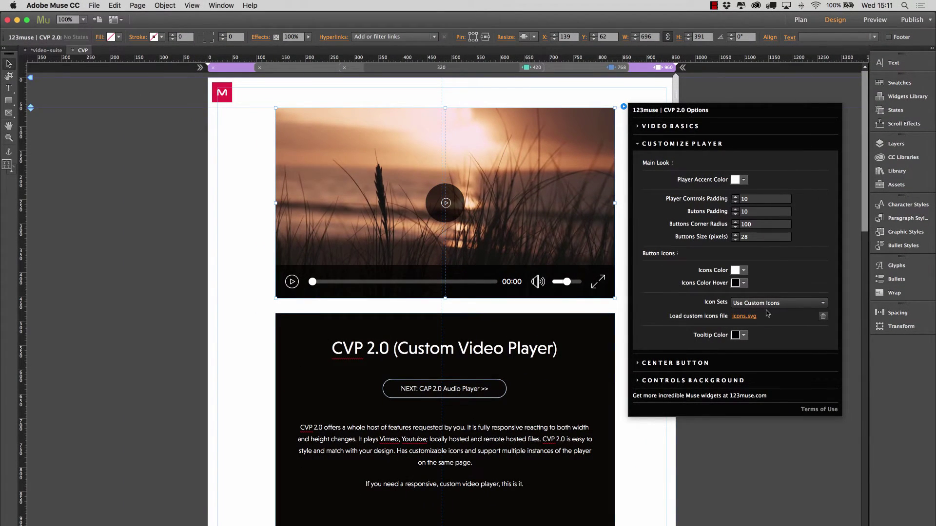
Switch to Illustrator and open the grey CC icon's symbol for editing.
key("super+Tab")
key("super+Tab")
key("super+Tab")
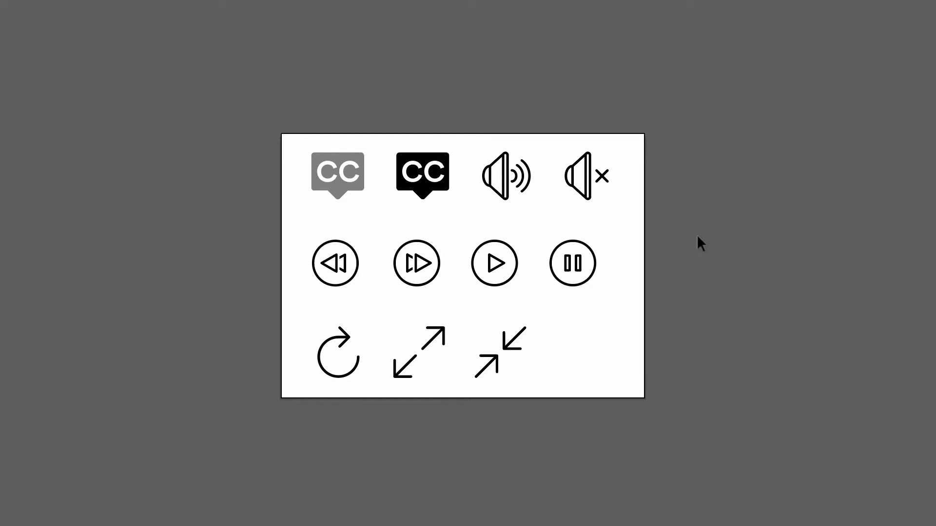
left_click(333, 187)
double_click(339, 197)
Delete the outer circle from the play icon's symbol, leaving only the triangle.
left_click(512, 286)
double_click(510, 285)
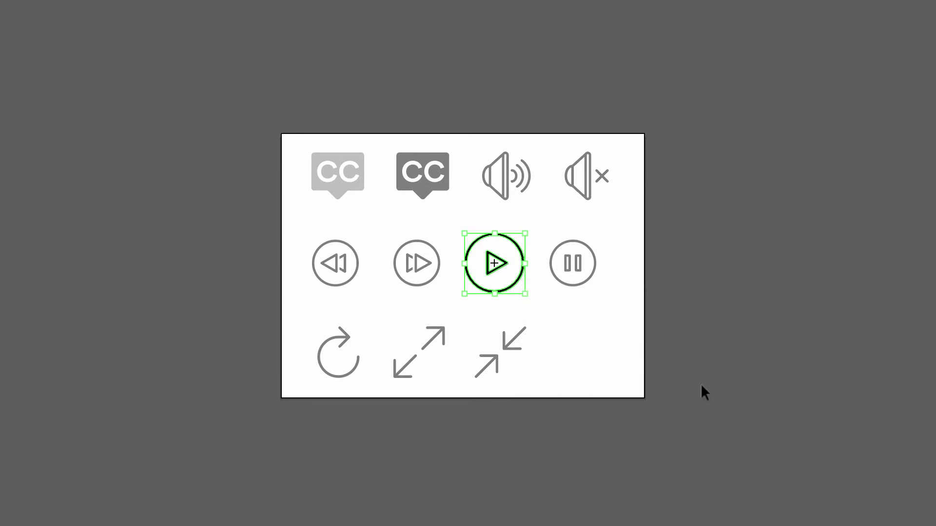
left_click(511, 290)
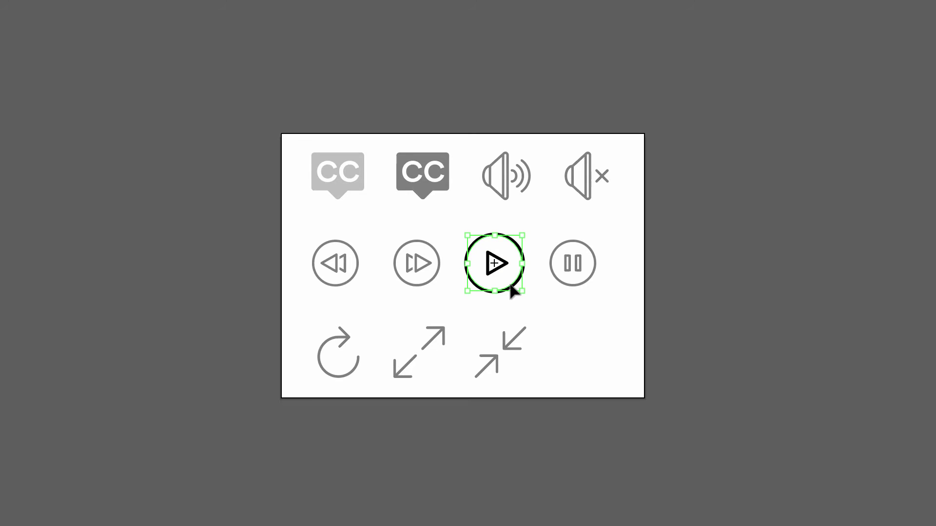
key("shift+x")
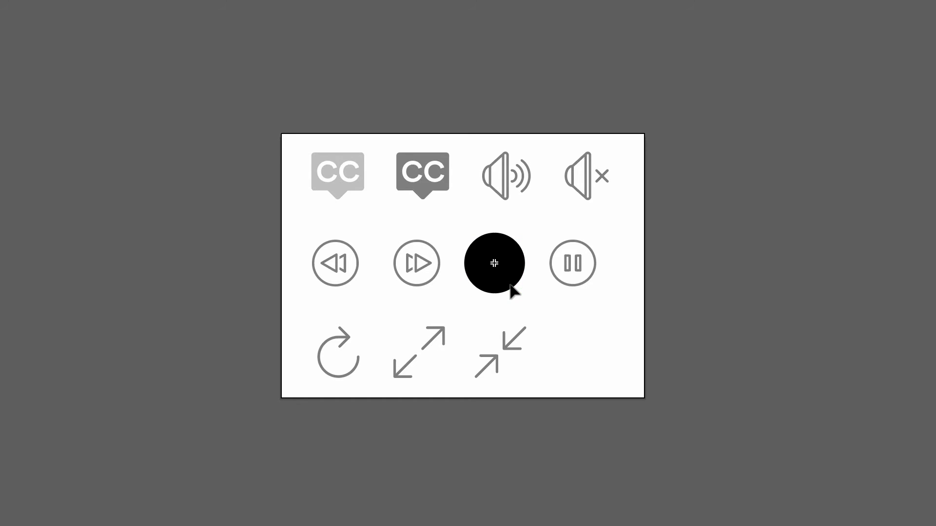
left_click(503, 278)
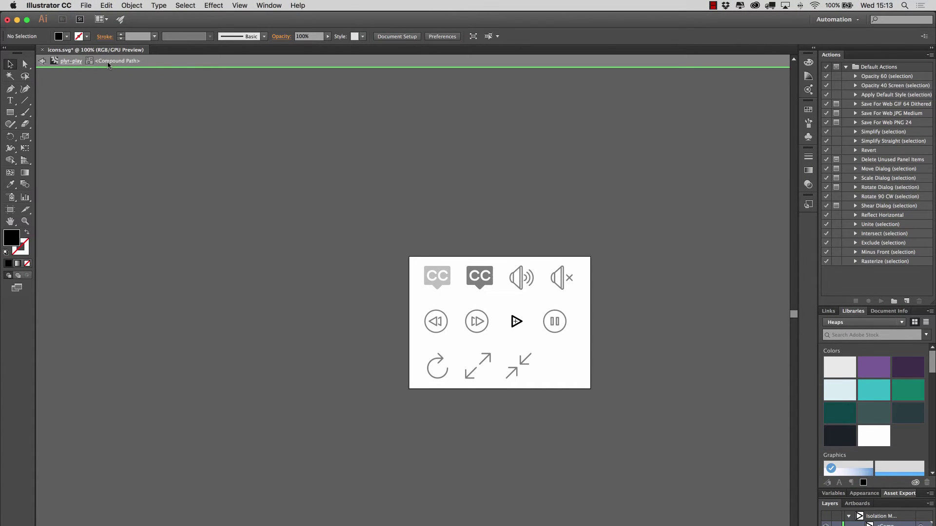
Save the edited icon set to the Desktop as icons1.svg with the default SVG options.
left_click(42, 61)
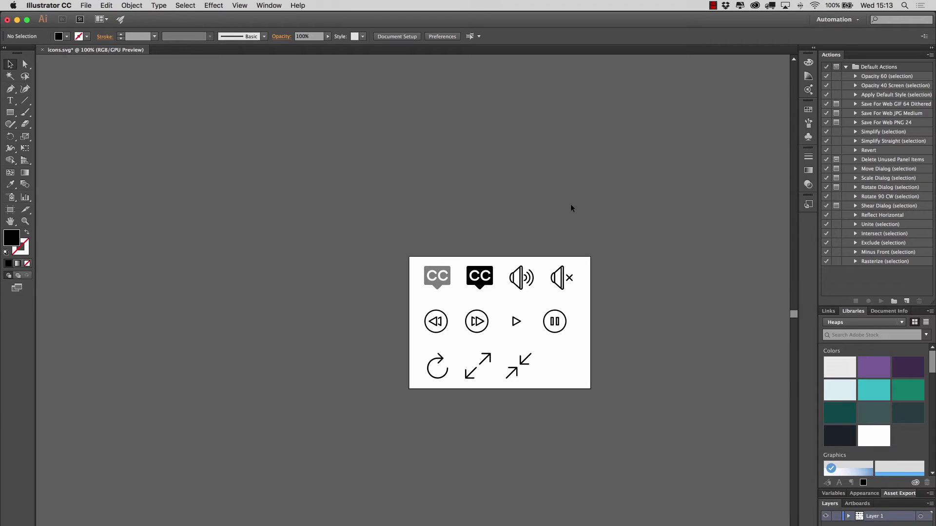
left_click(87, 5)
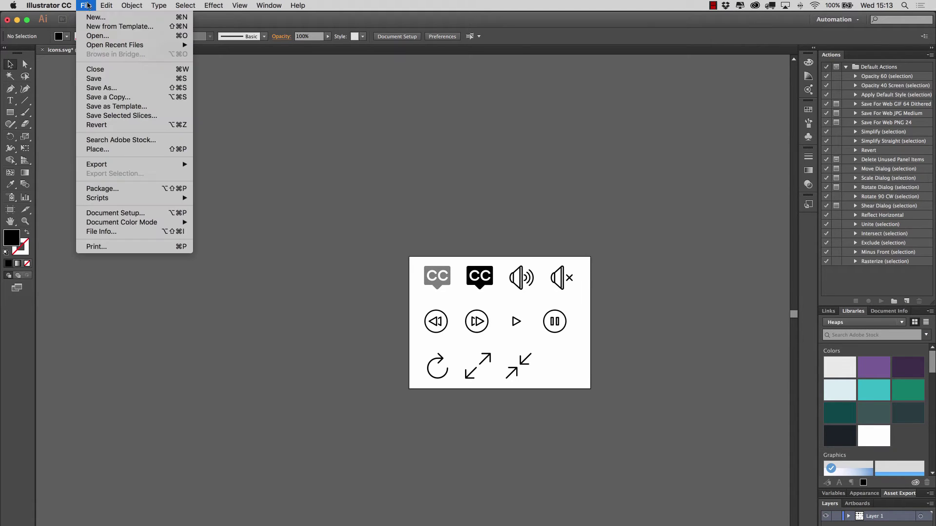
left_click(112, 88)
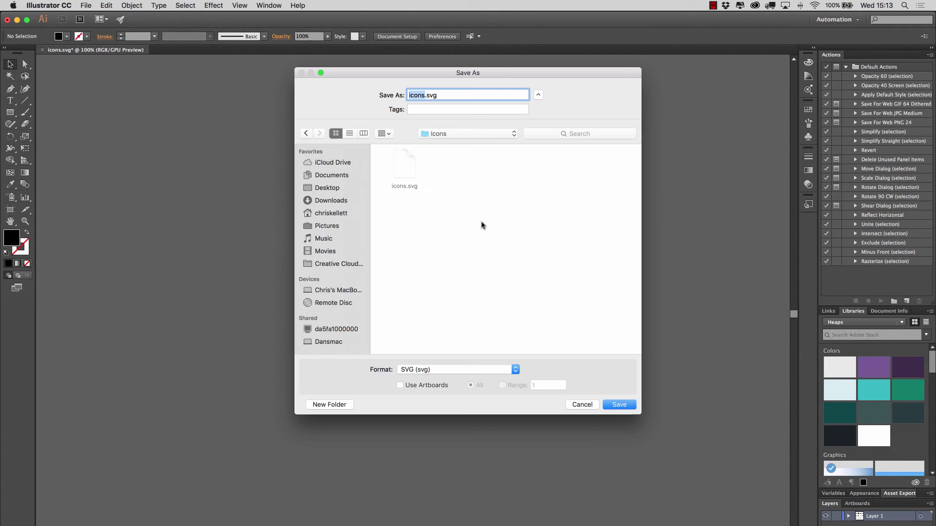
left_click(323, 188)
left_click(425, 95)
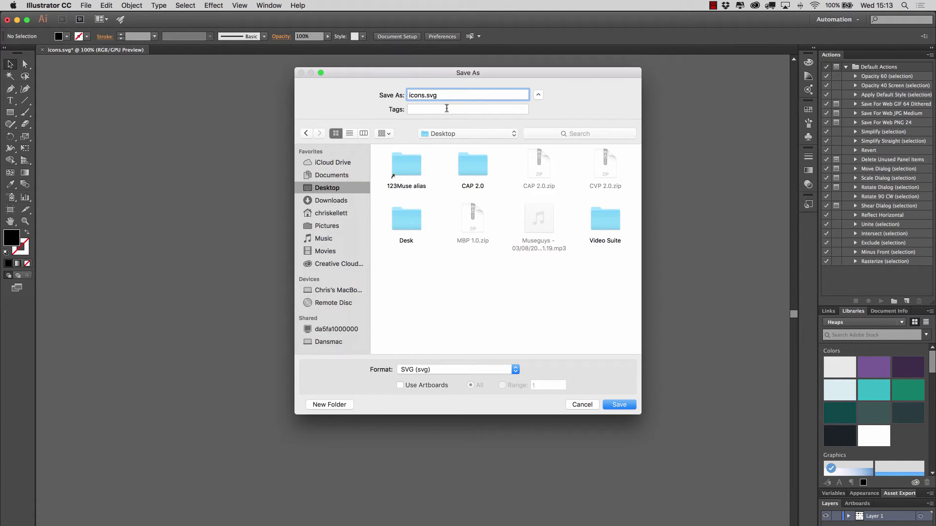
key("Return")
left_click(553, 360)
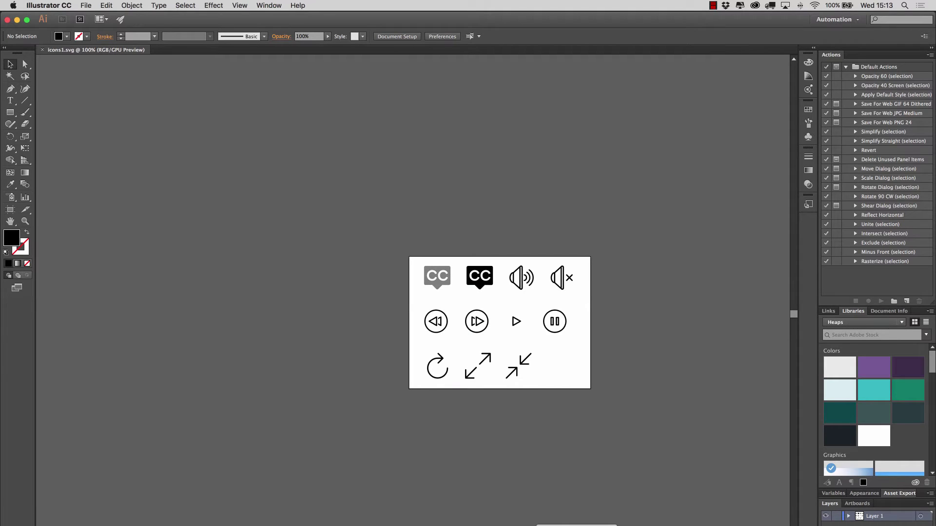
key("super+Tab")
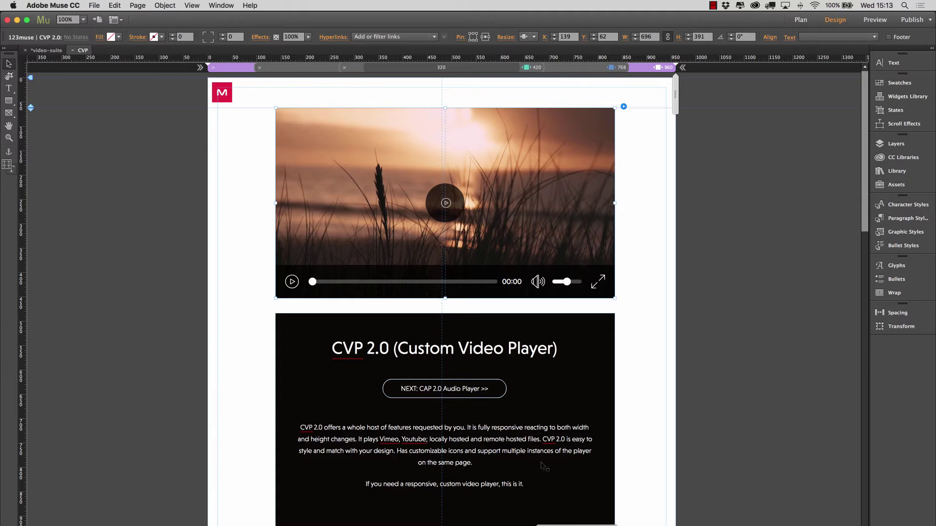
Replace the player's custom icons file with icons1.svg from the Desktop.
left_click(624, 106)
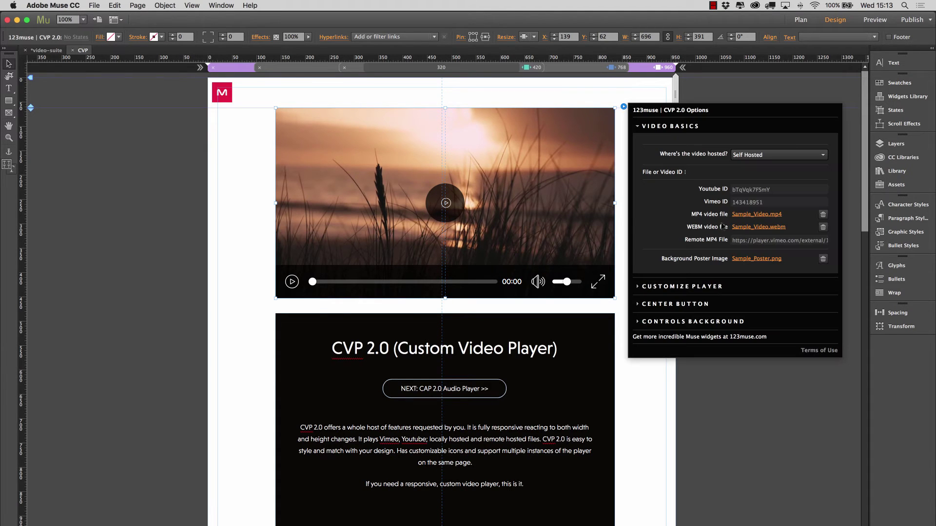
left_click(682, 287)
left_click(751, 461)
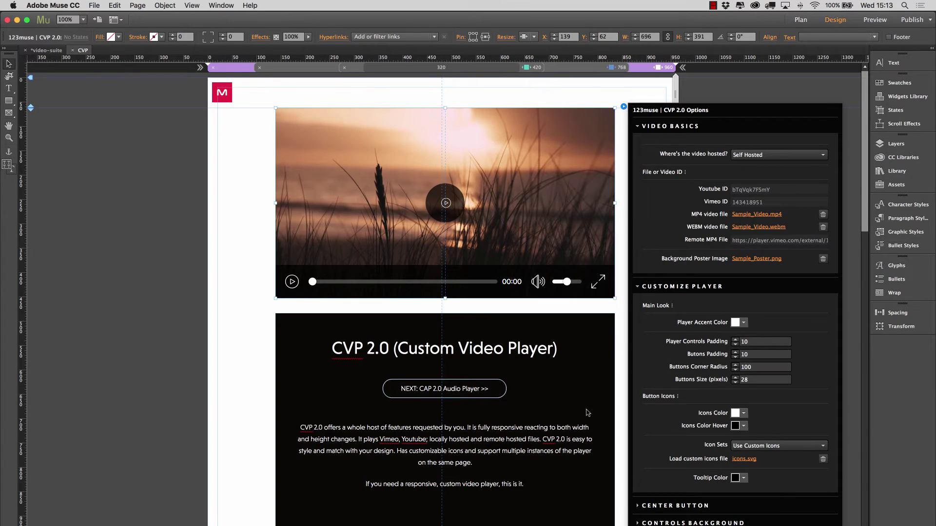
left_click(335, 164)
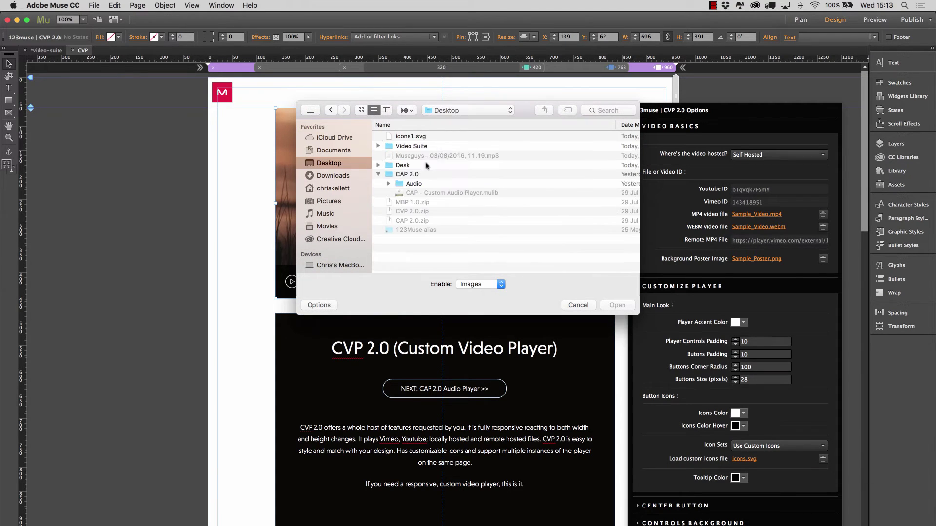
left_click(419, 136)
left_click(624, 305)
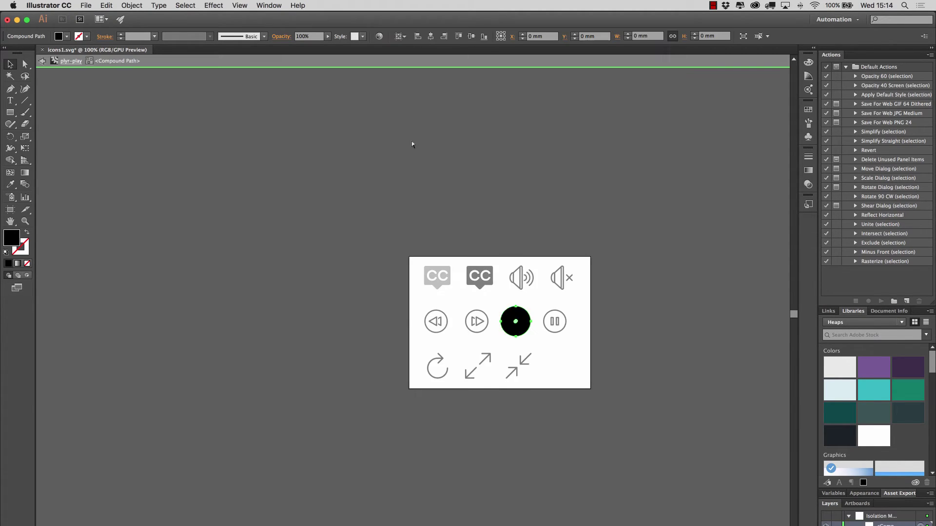
Close icons1.svg in Illustrator without saving, then minimize Illustrator.
left_click(99, 64)
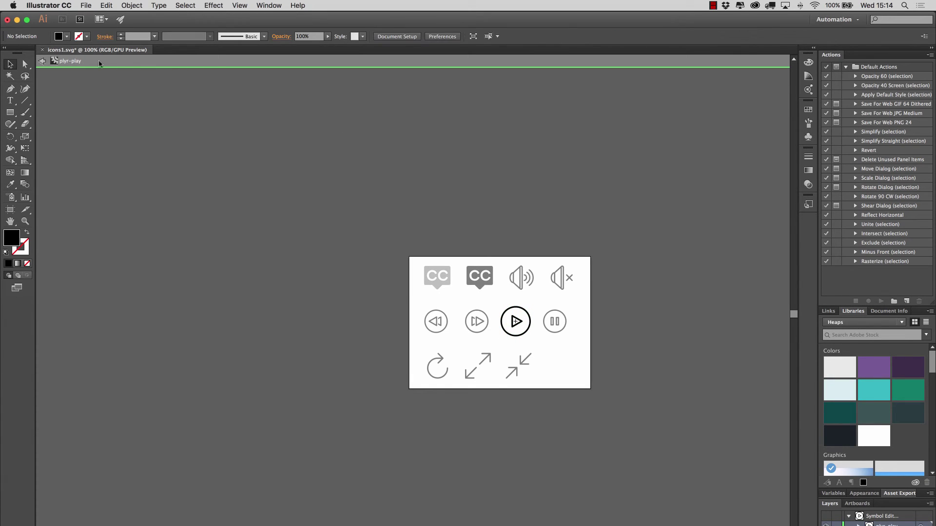
left_click(41, 60)
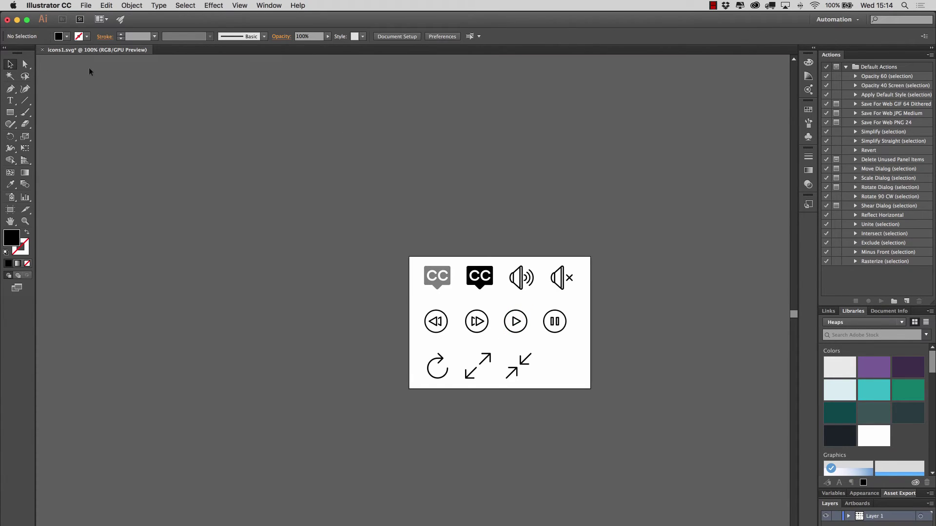
left_click(42, 49)
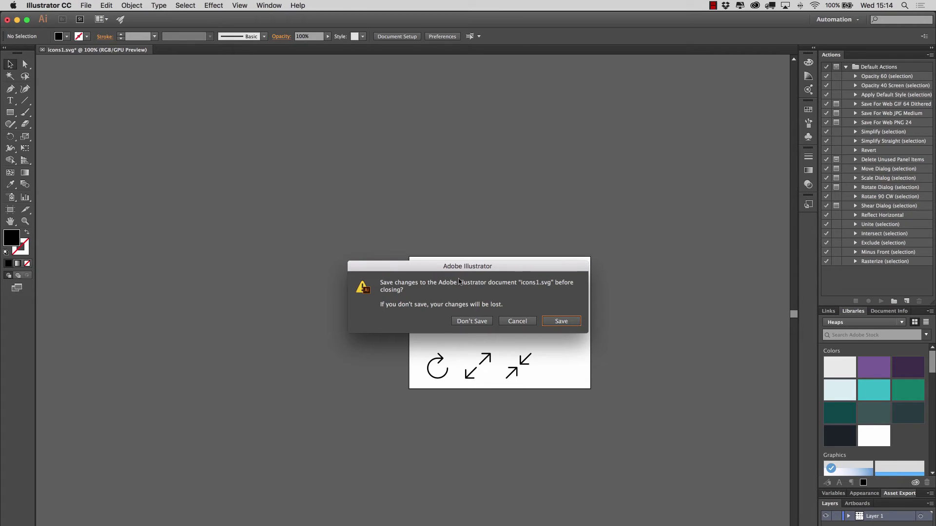
left_click(472, 322)
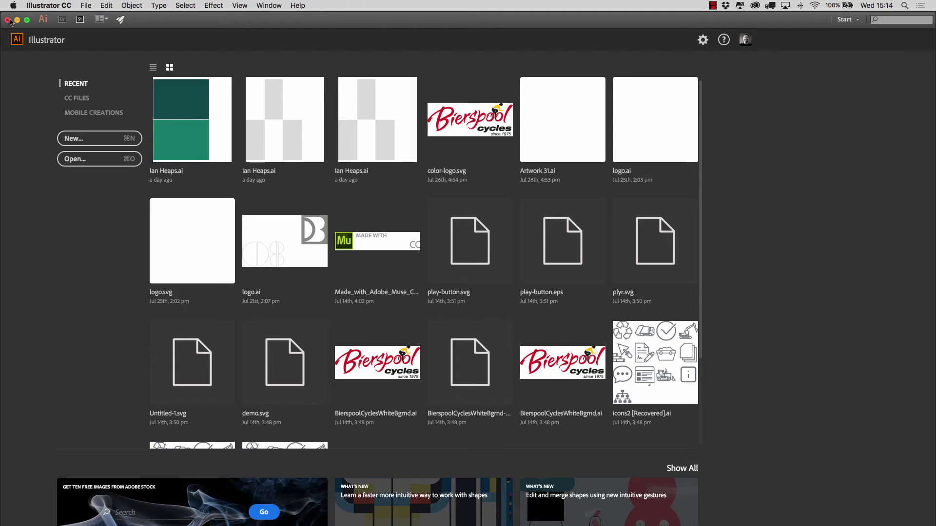
left_click(16, 20)
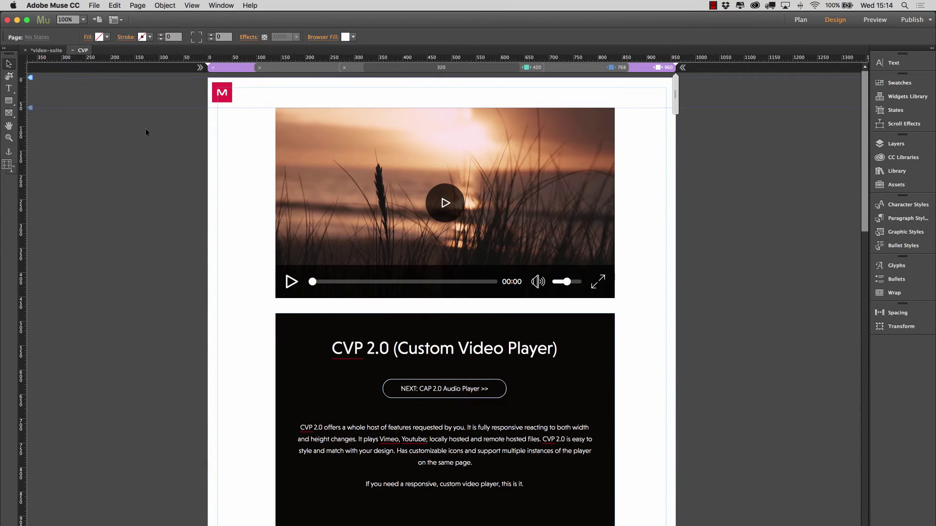
Set the video player's Icon Sets option to Use default Icons.
left_click(393, 155)
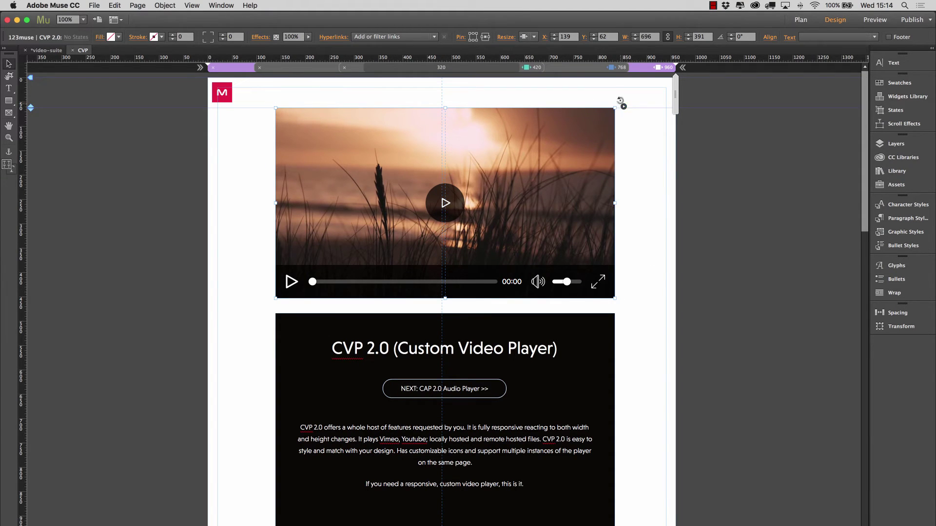
left_click(623, 106)
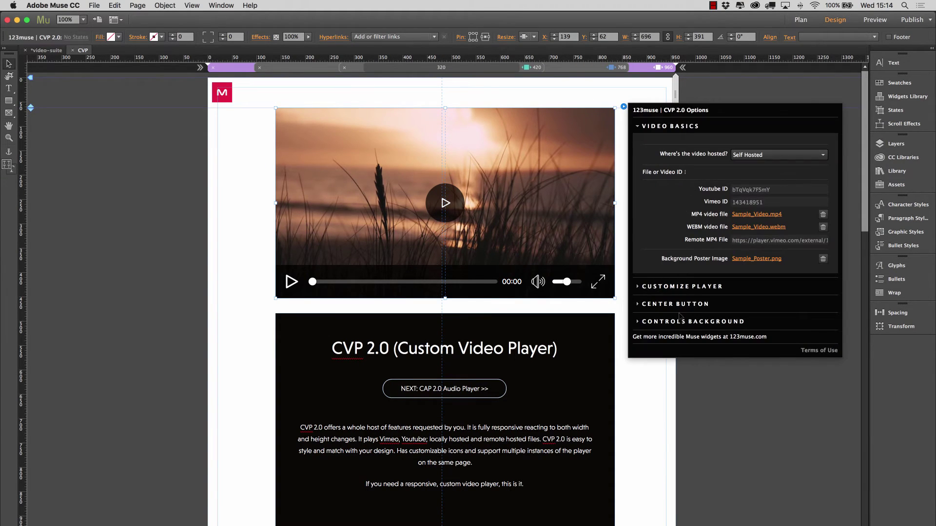
left_click(694, 287)
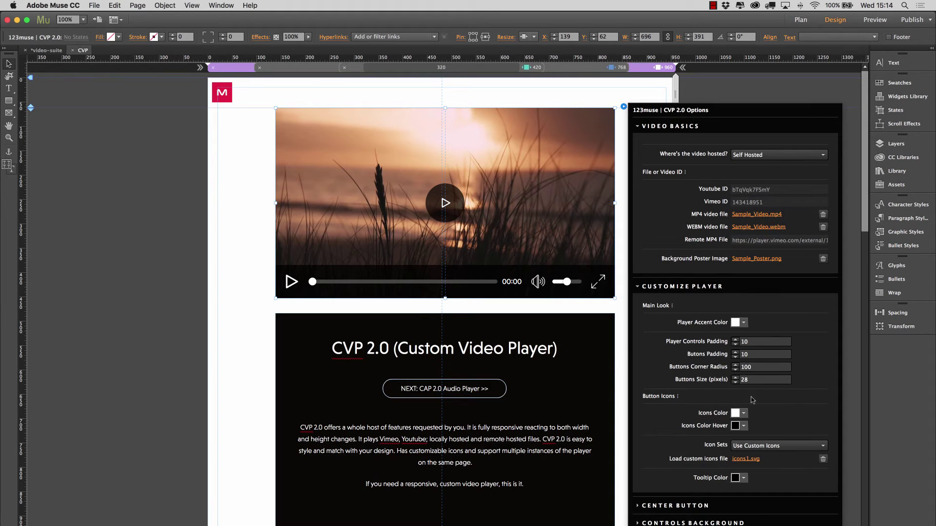
left_click(761, 446)
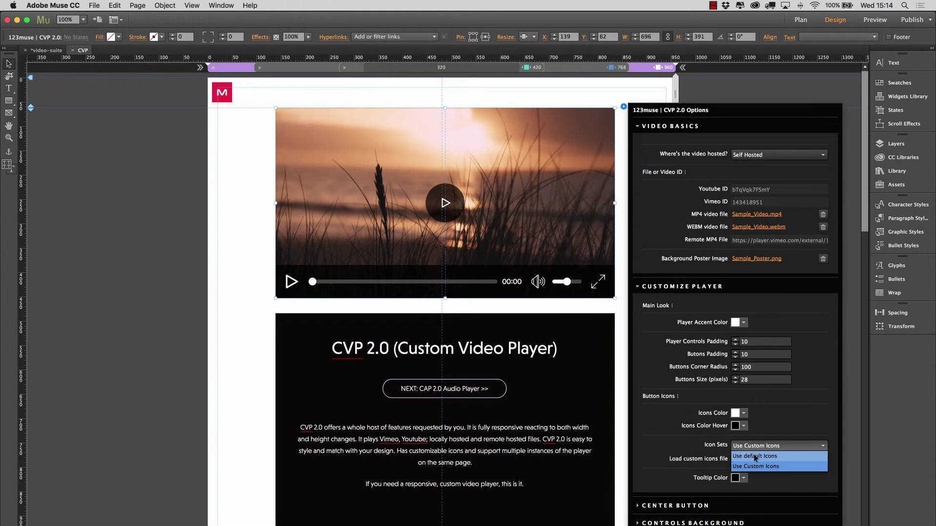
left_click(757, 457)
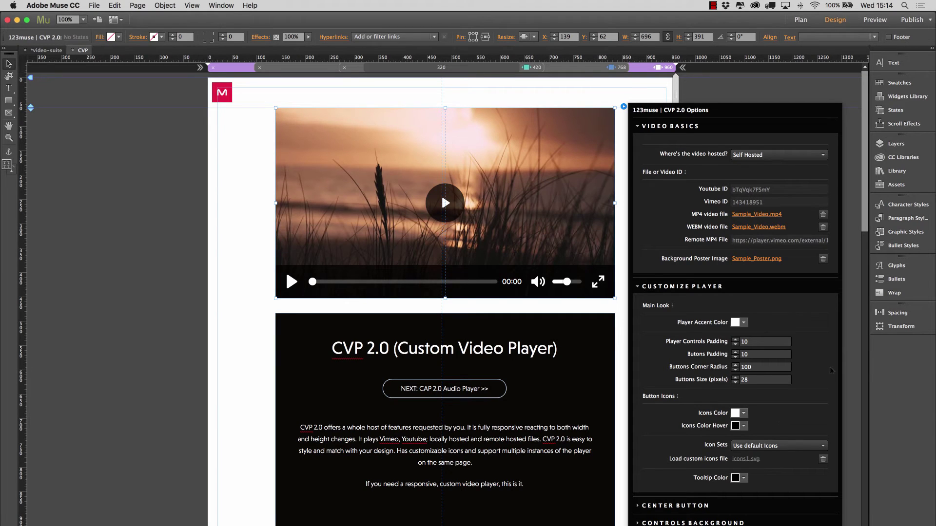
Change the player's Buttons Size from 28 to 18 pixels.
left_click_drag(774, 379, 694, 381)
type("18")
key("Return")
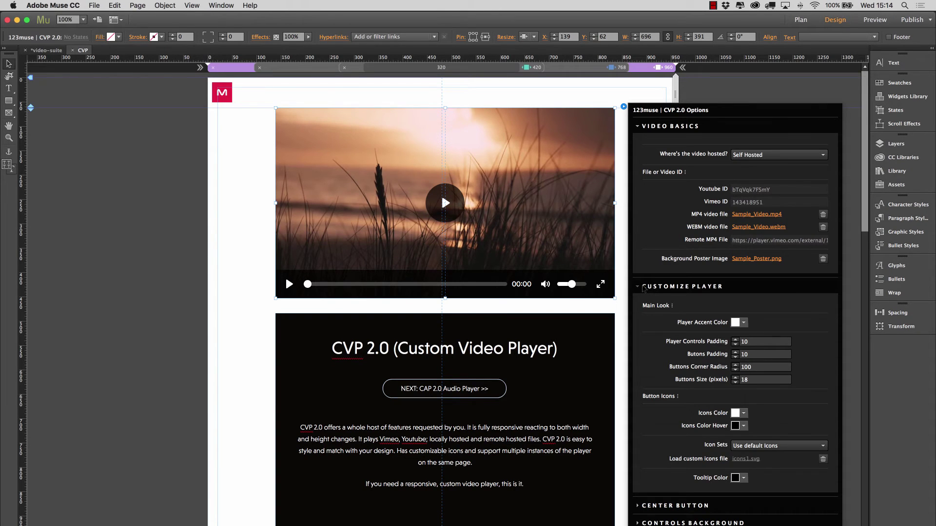
left_click(643, 288)
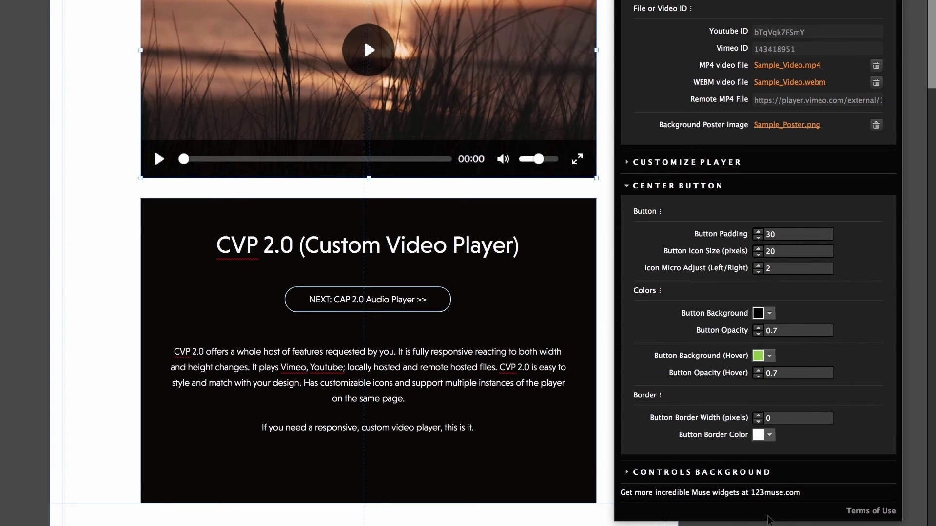
Give the center button a 1-pixel border and lower its Button Opacity to 0.0.
left_click(759, 416)
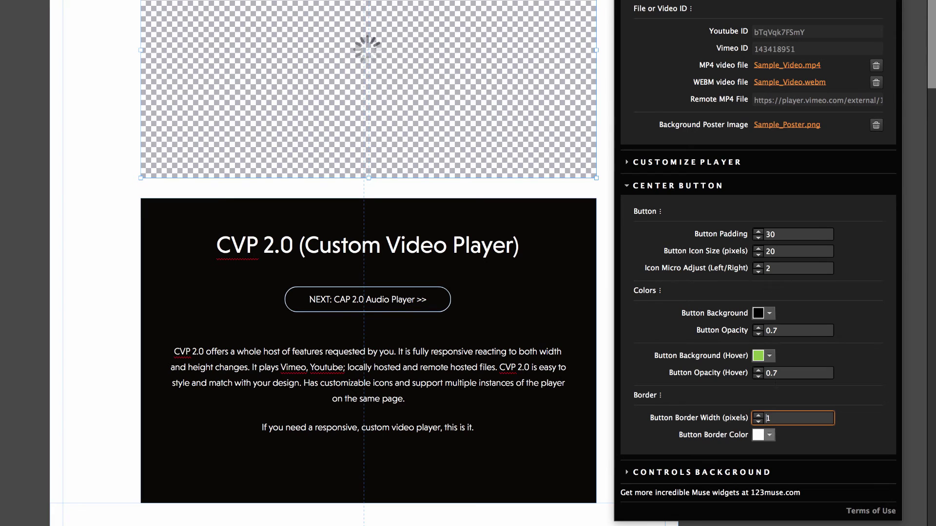
left_click(759, 333)
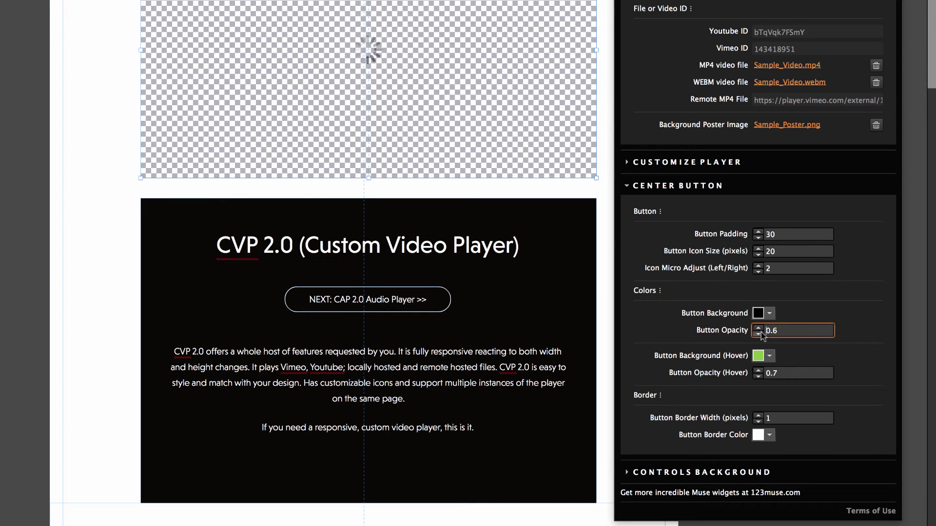
left_click(759, 334)
left_click(759, 334)
left_click(758, 334)
left_click(758, 334)
left_click(759, 334)
left_click(759, 334)
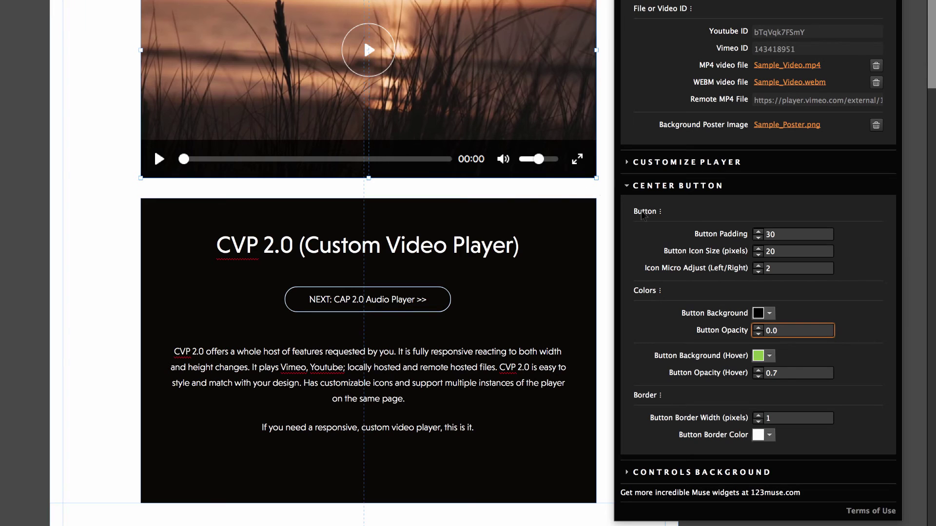
left_click(653, 185)
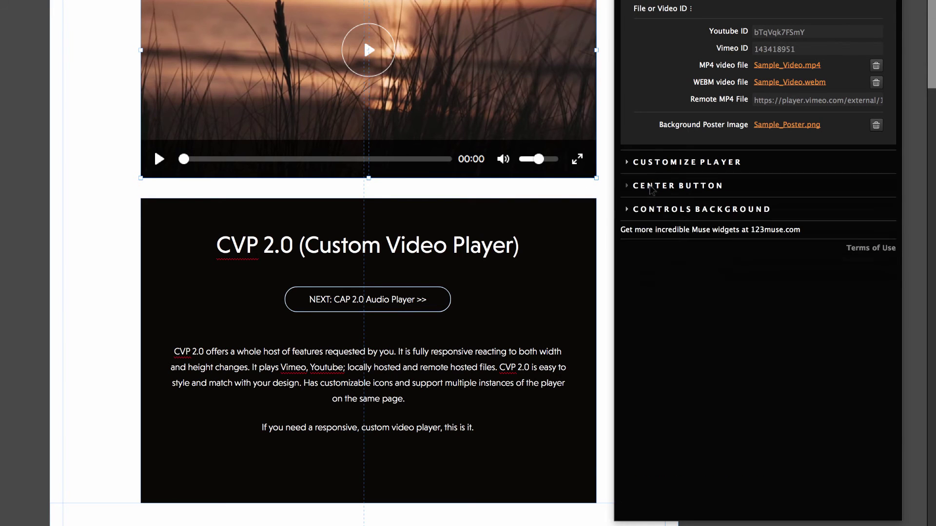
Set the controls background to Gradient Color with a navy (27/20/100) bottom colour.
left_click(669, 211)
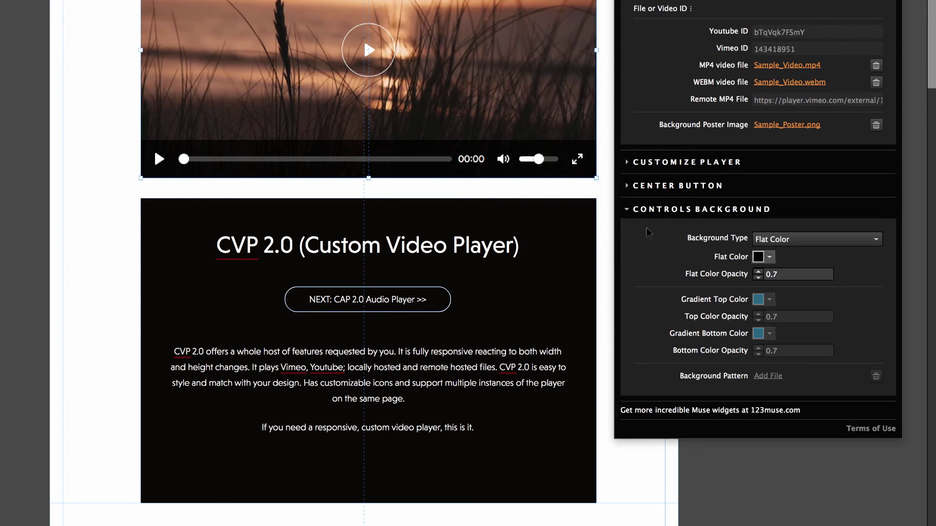
left_click(793, 241)
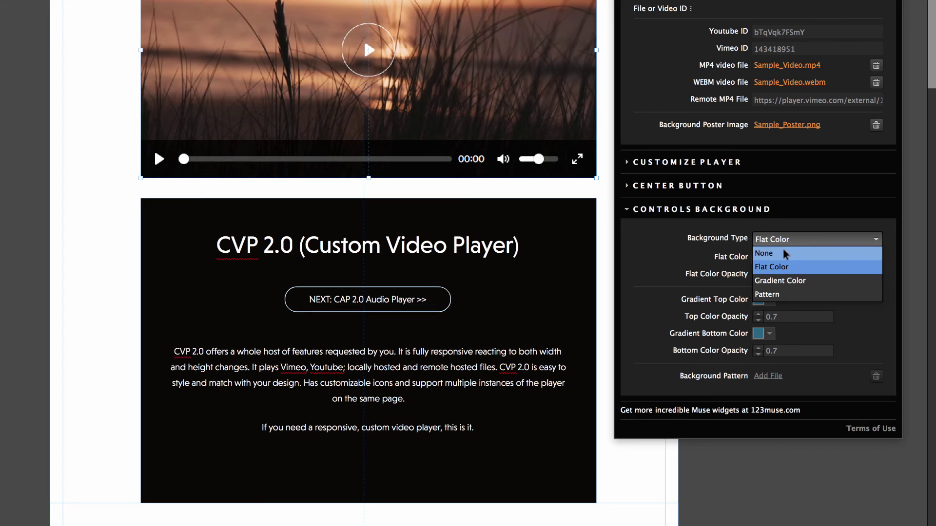
left_click(783, 250)
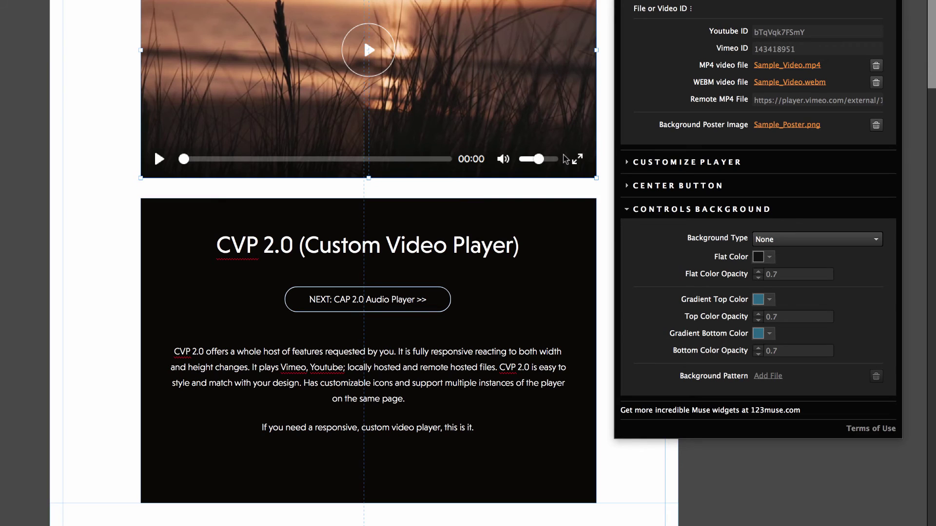
left_click(805, 240)
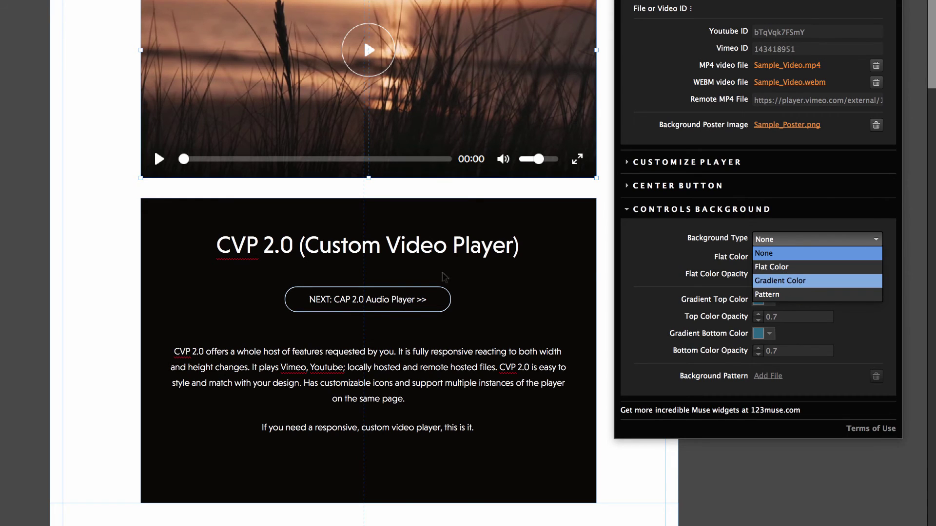
left_click(793, 278)
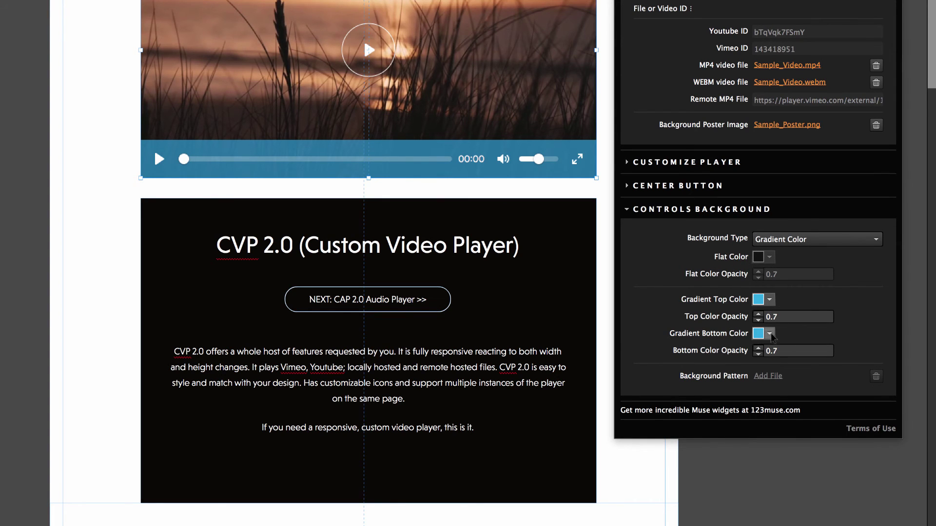
left_click(769, 334)
left_click(830, 393)
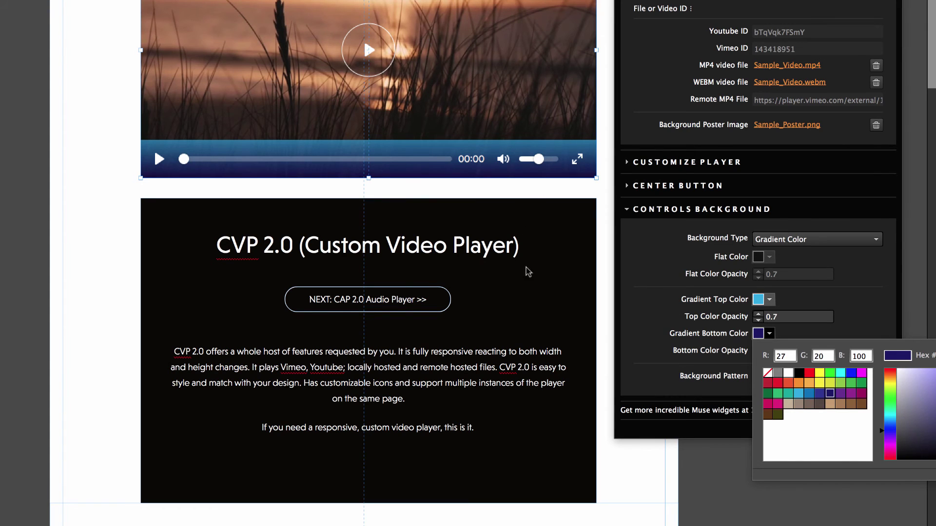
left_click(866, 313)
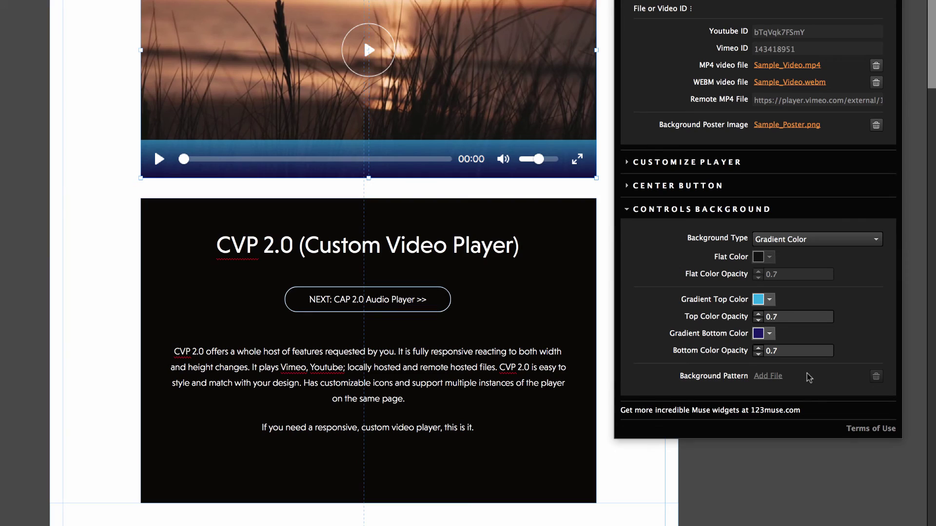
Set the controls background to Pattern using Sample_Poster.png from NEW Video Suite > MBP 1.0 > Poster Image.
left_click(774, 239)
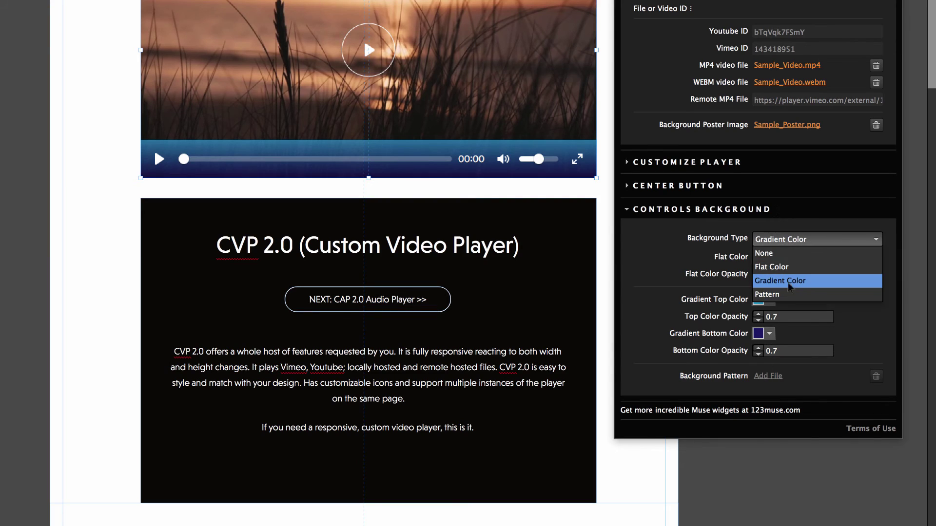
left_click(788, 294)
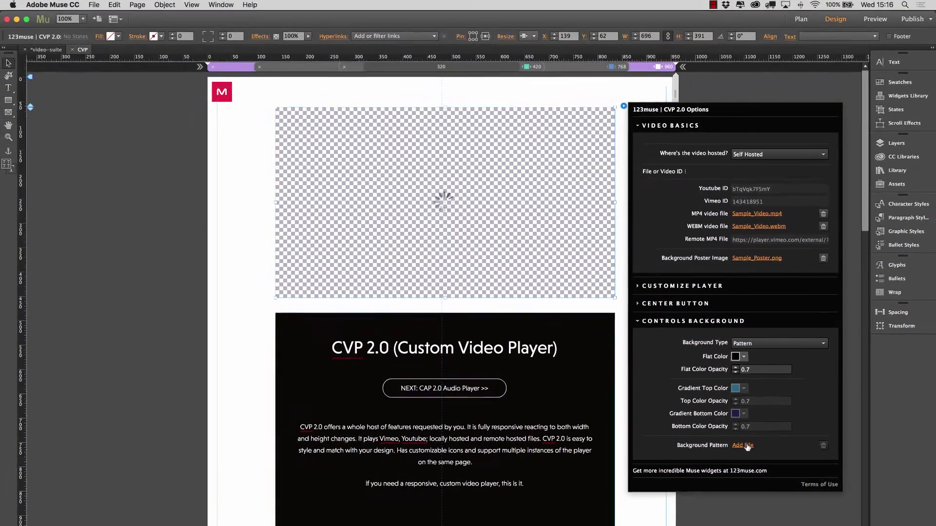
left_click(747, 446)
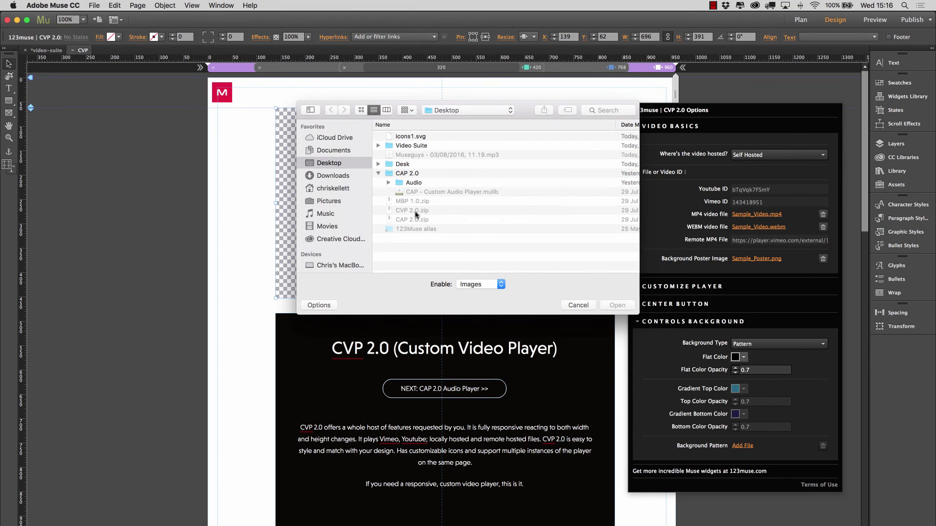
left_click(336, 201)
left_click(340, 240)
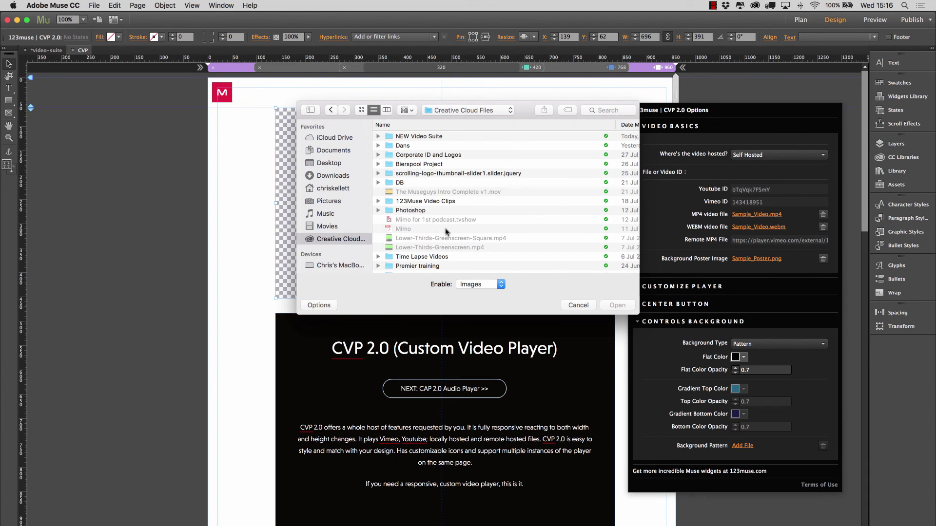
scroll(445, 232, "down", 20)
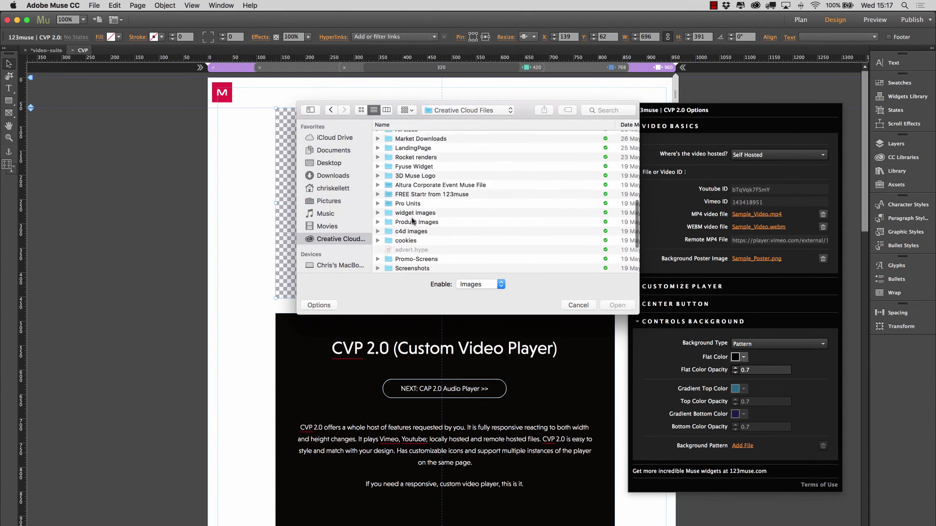
scroll(411, 221, "up", 20)
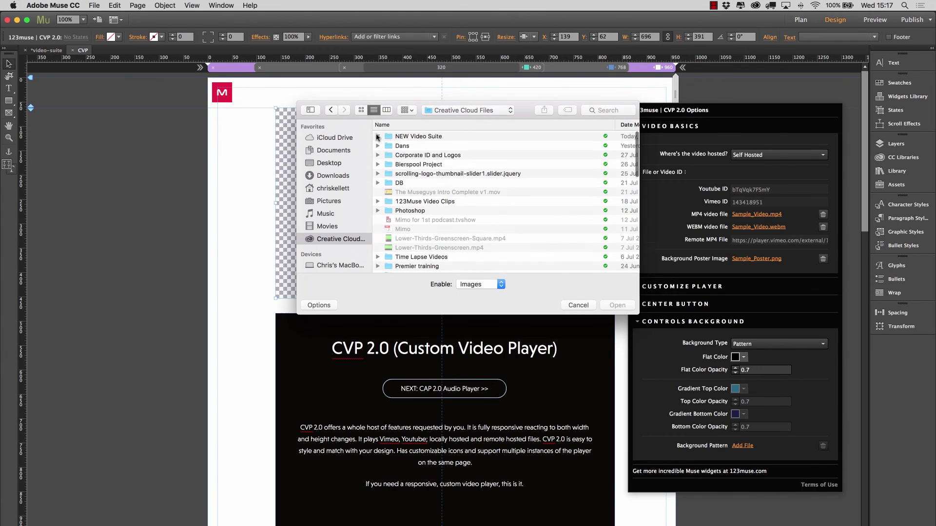
left_click(378, 137)
left_click(389, 155)
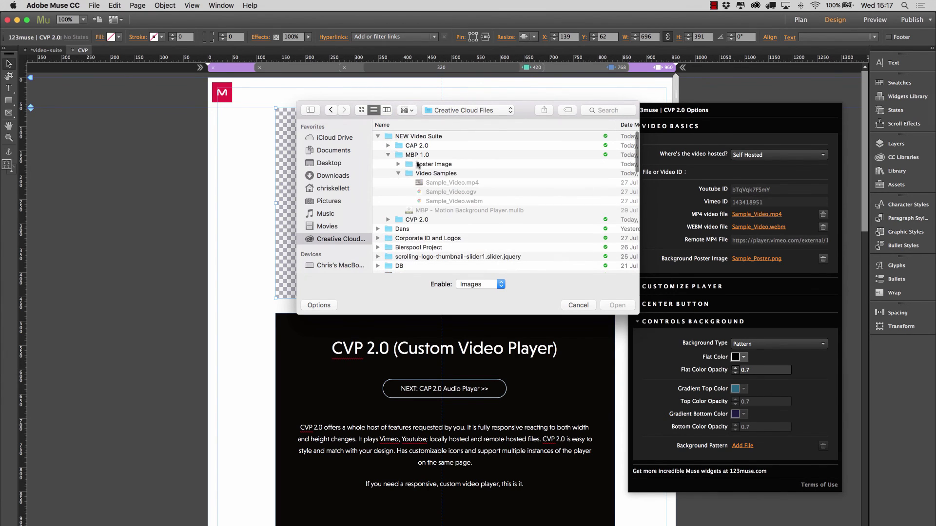
left_click(399, 164)
left_click(446, 173)
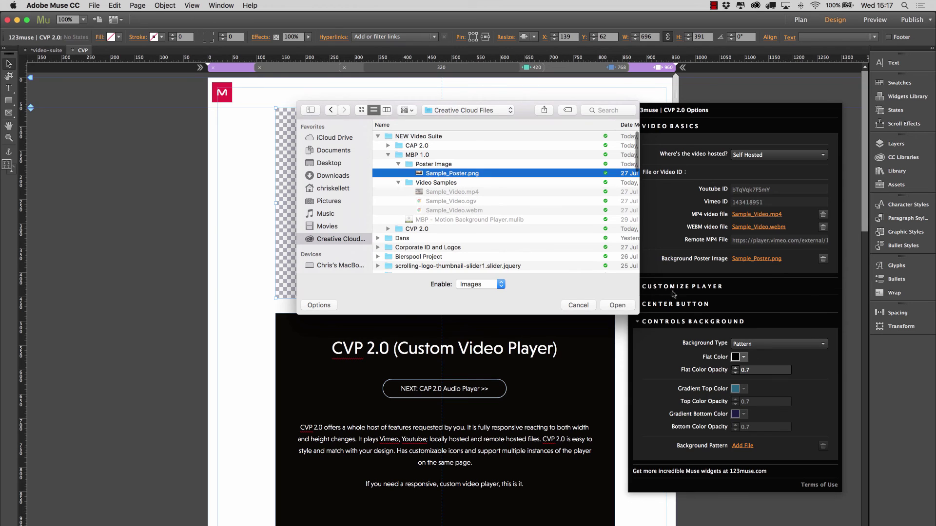
left_click(617, 306)
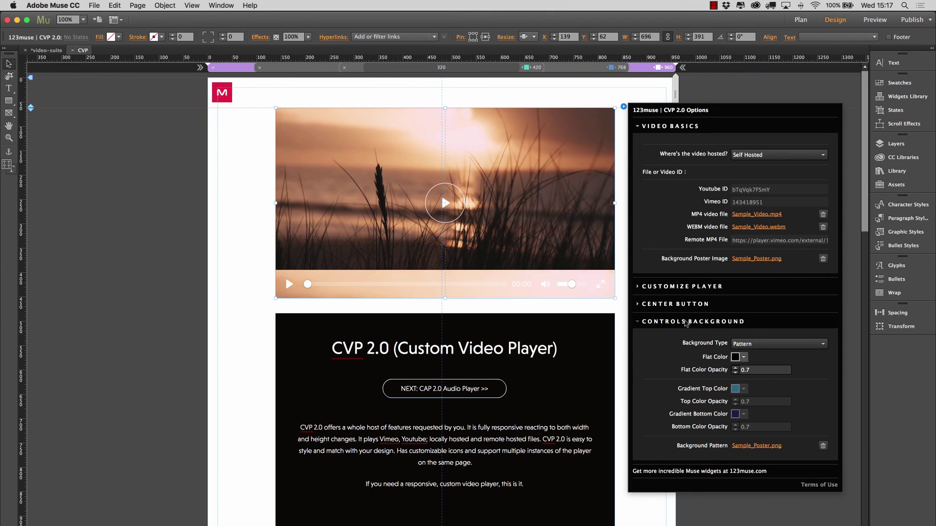
Close the player options, drag a duplicate player below the original, then delete the duplicate.
left_click(686, 322)
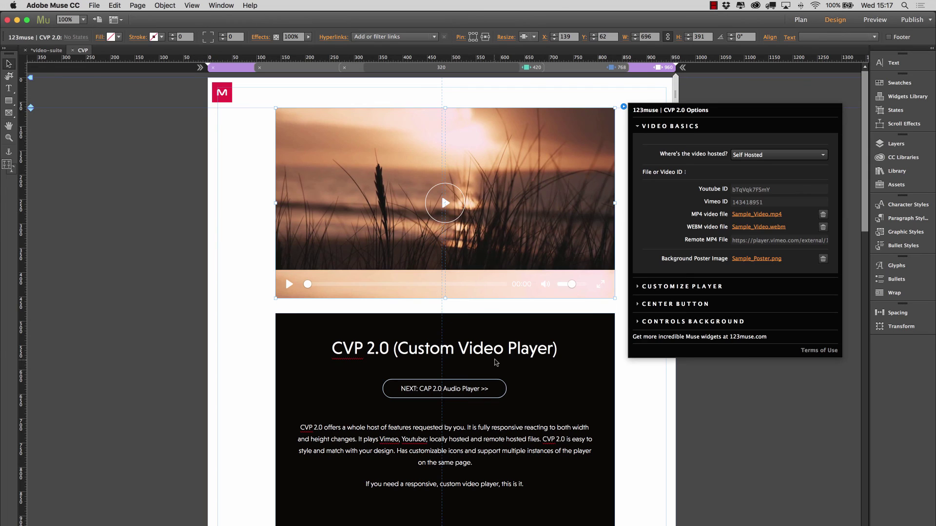
left_click(385, 229)
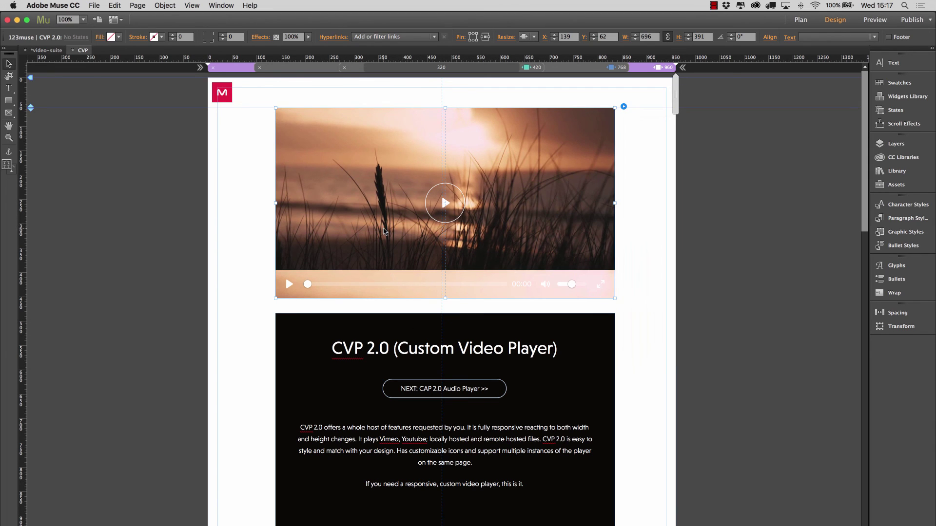
left_click_drag(385, 231, 385, 418)
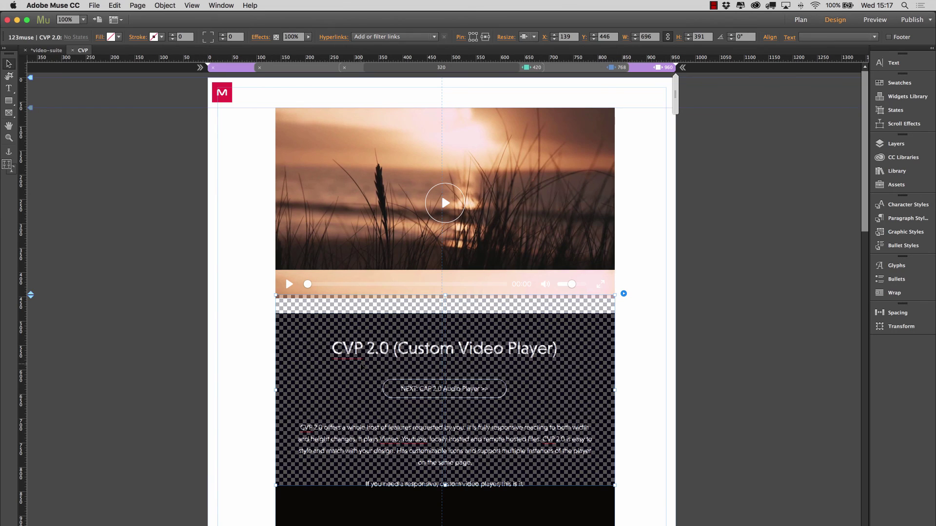
mouse_move(416, 314)
left_mouse_down()
mouse_move(423, 335)
mouse_move(415, 332)
left_mouse_up()
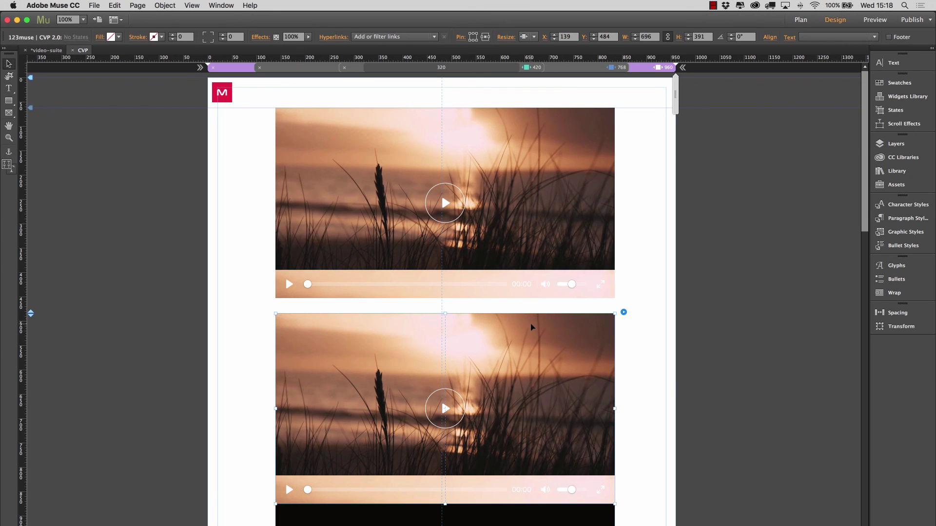
key("Delete")
left_click(591, 294)
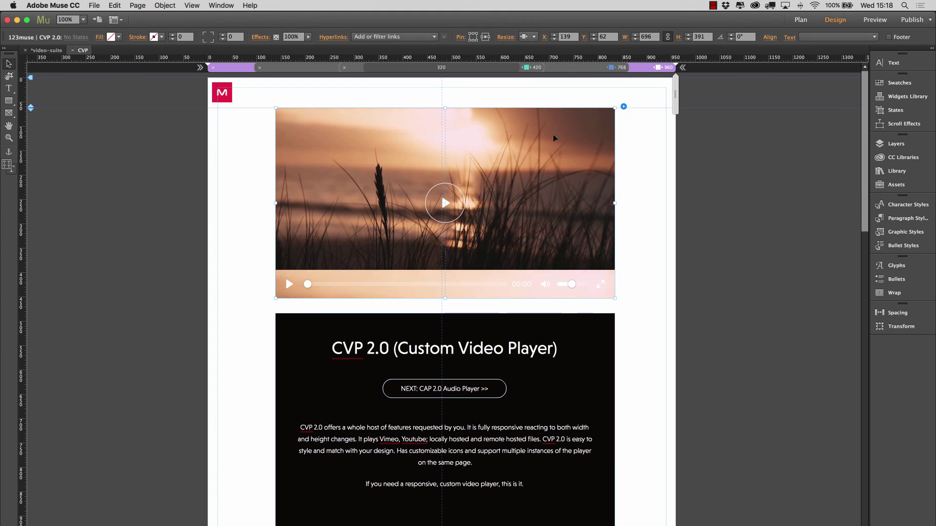